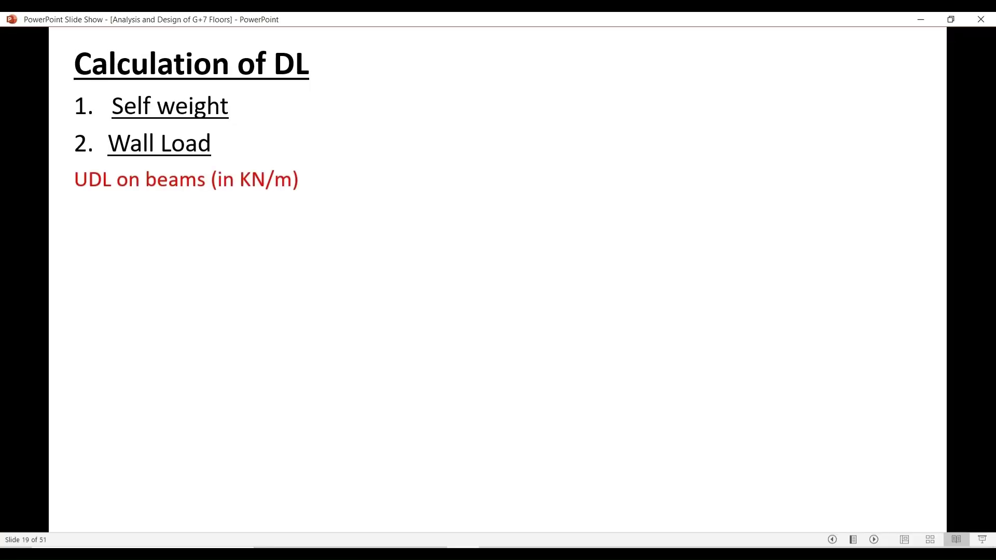
key(Right)
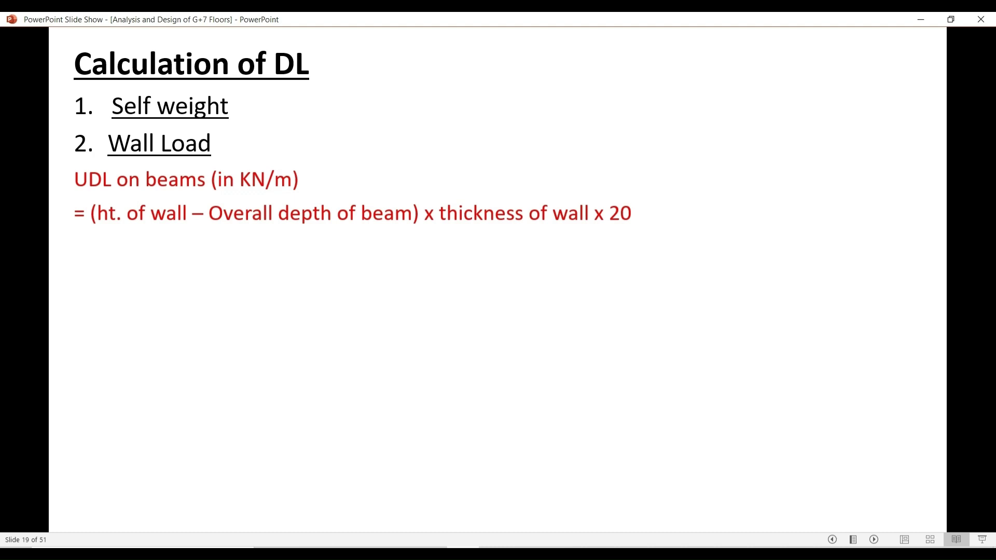
click(663, 478)
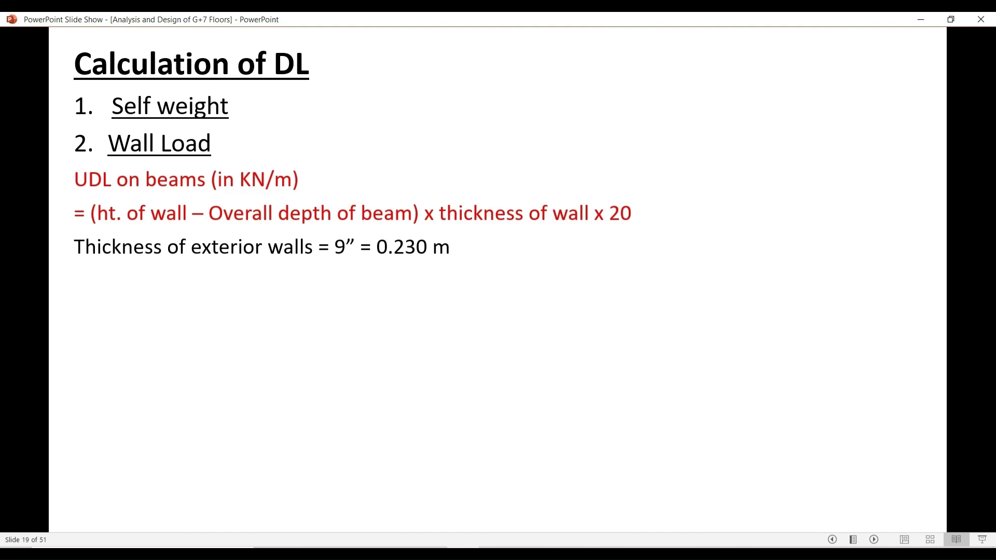
key(Right)
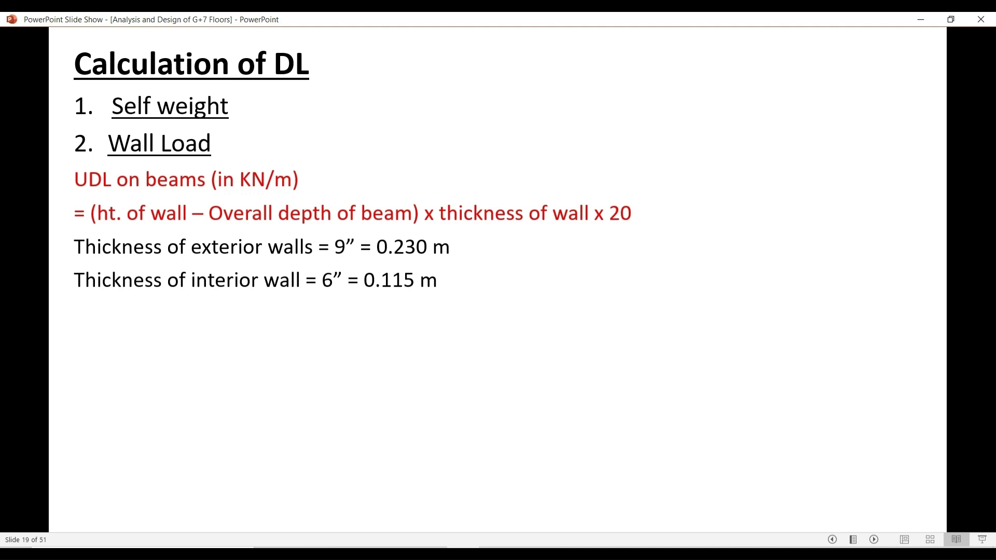
key(Right)
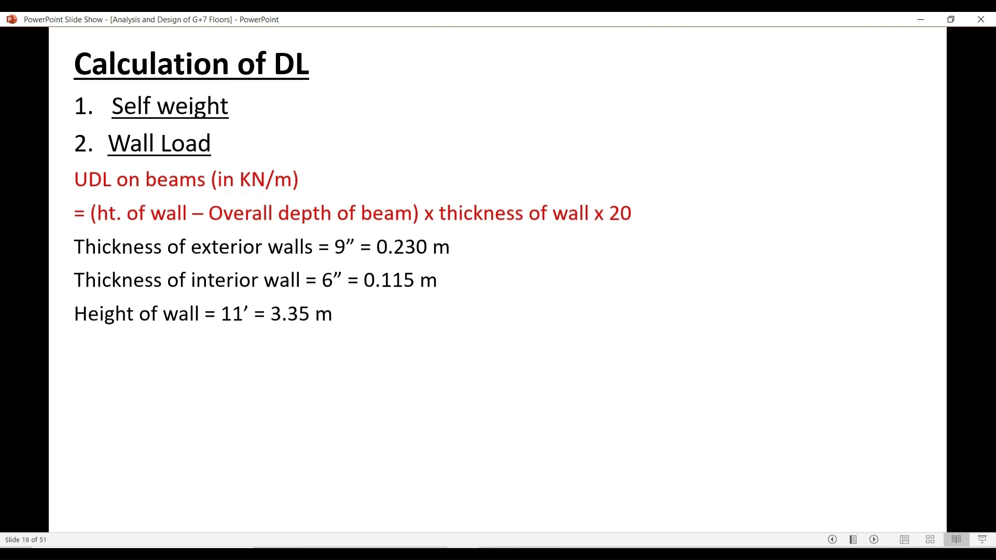
key(Right)
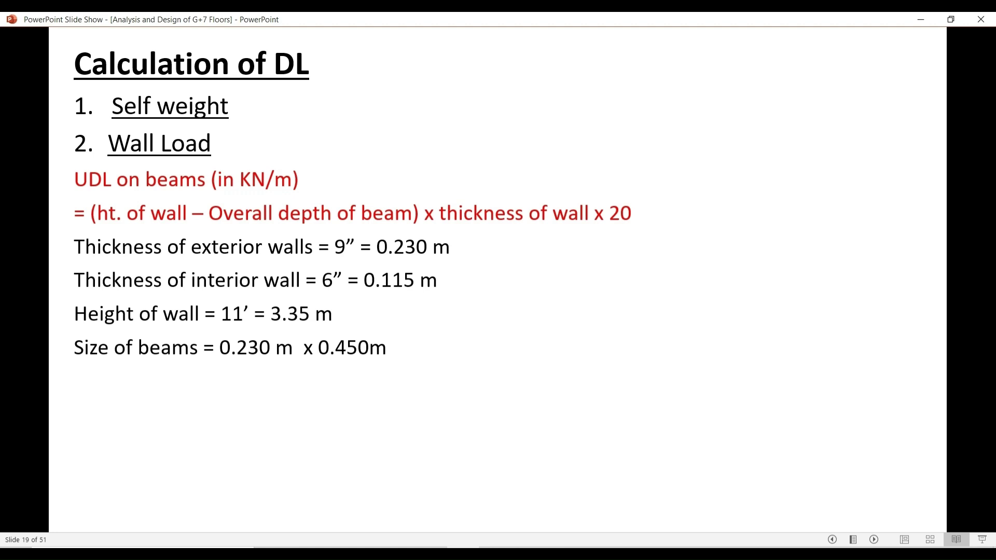
key(Right)
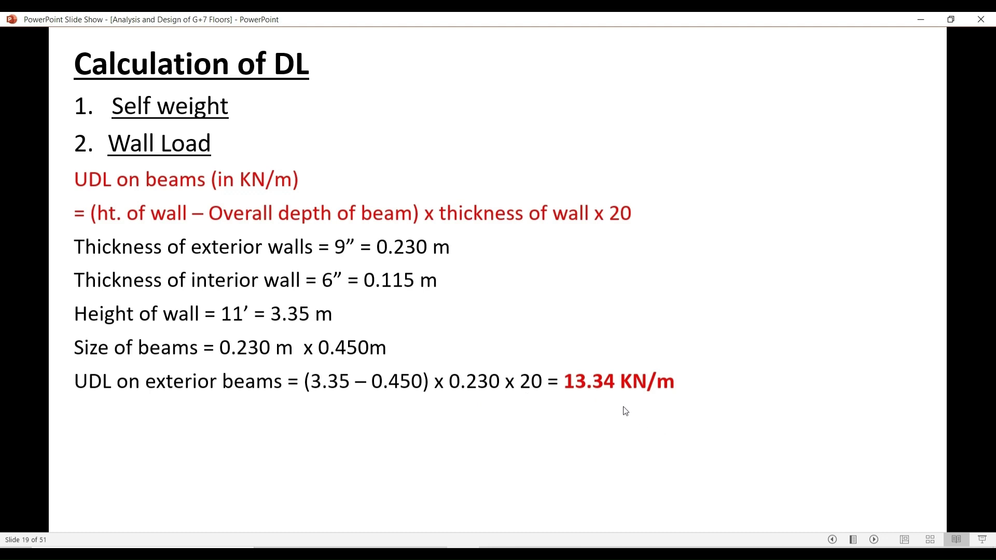
click(693, 411)
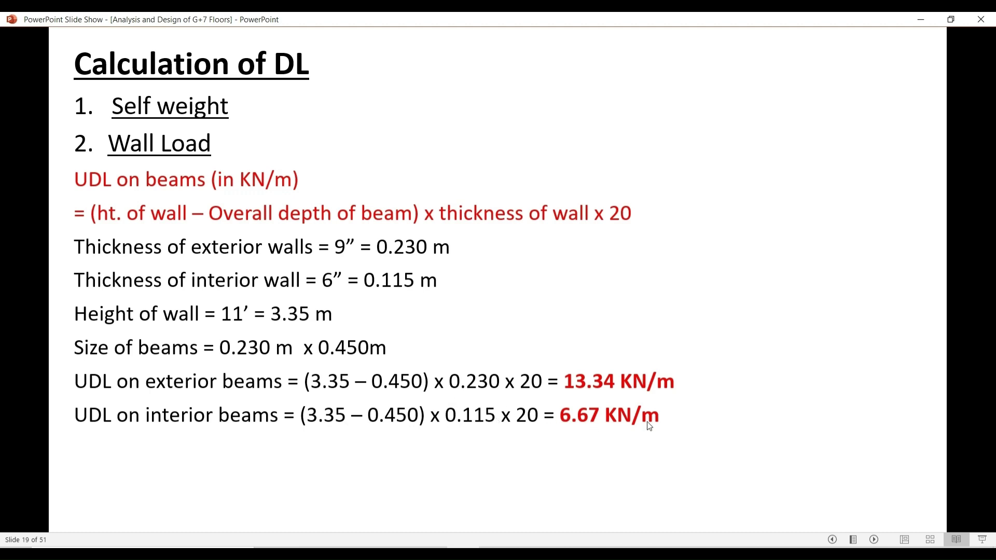
click(705, 419)
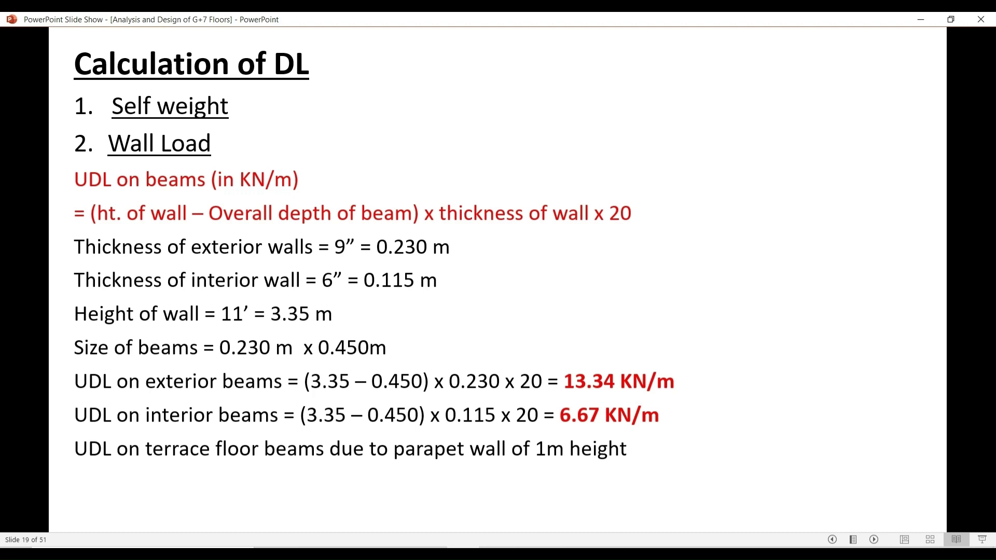
key(Right)
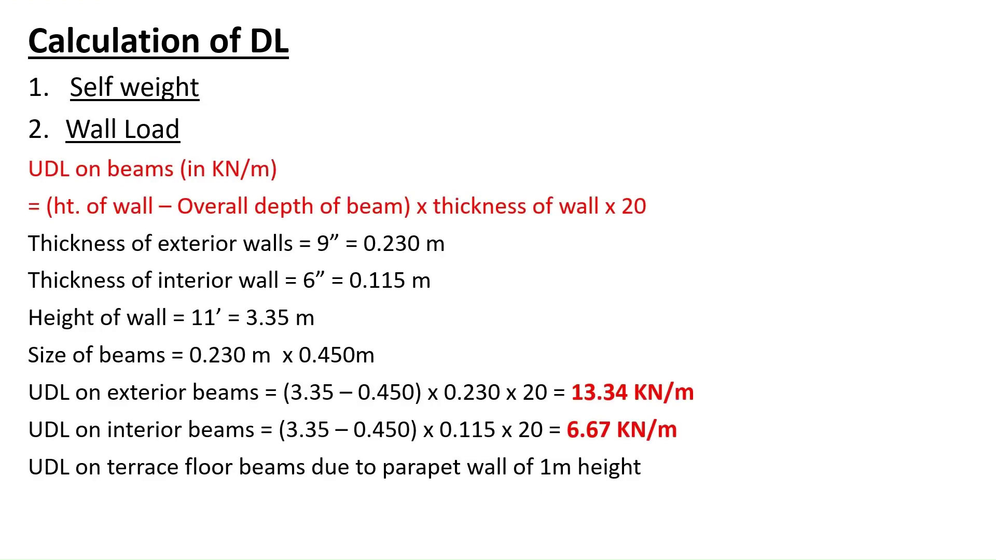
key(Right)
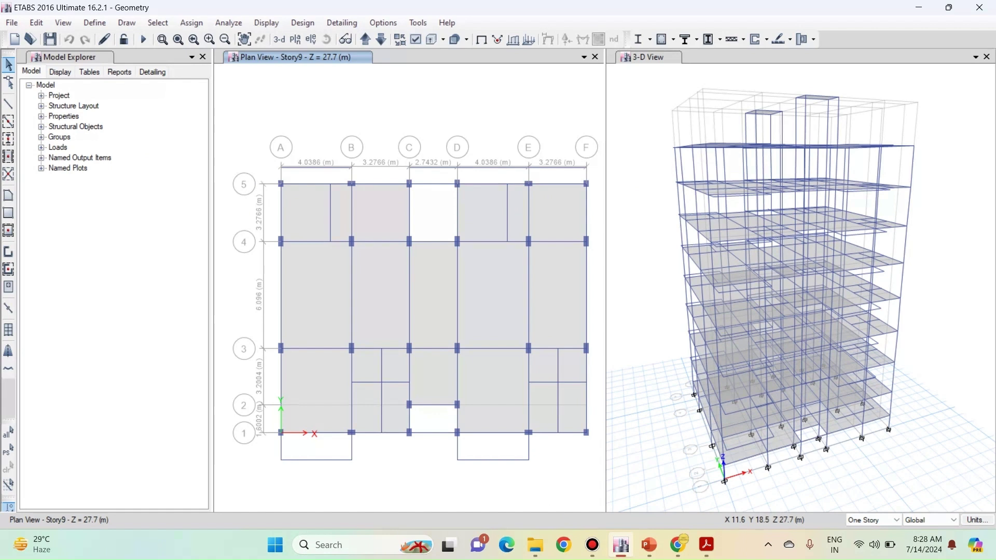
click(873, 520)
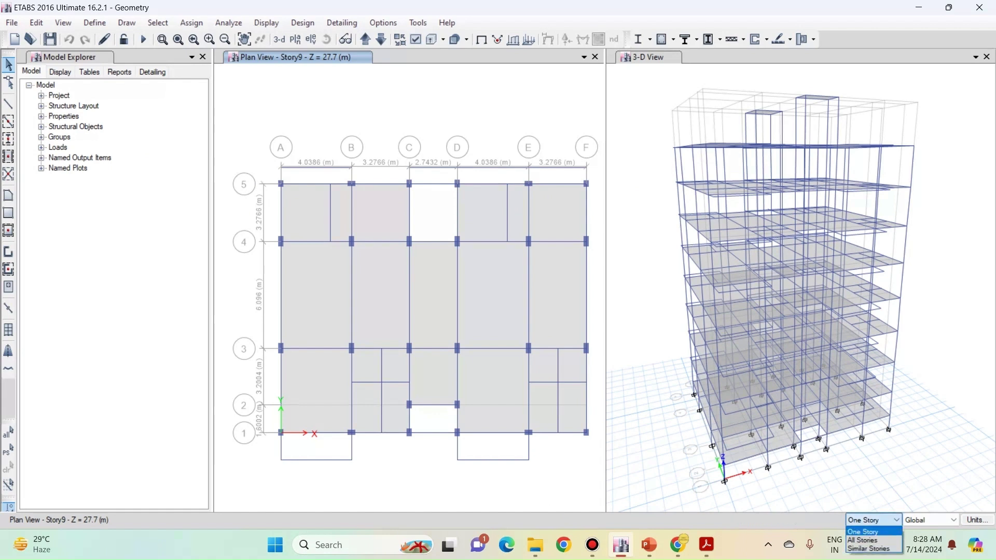
key(Down)
key(Down)
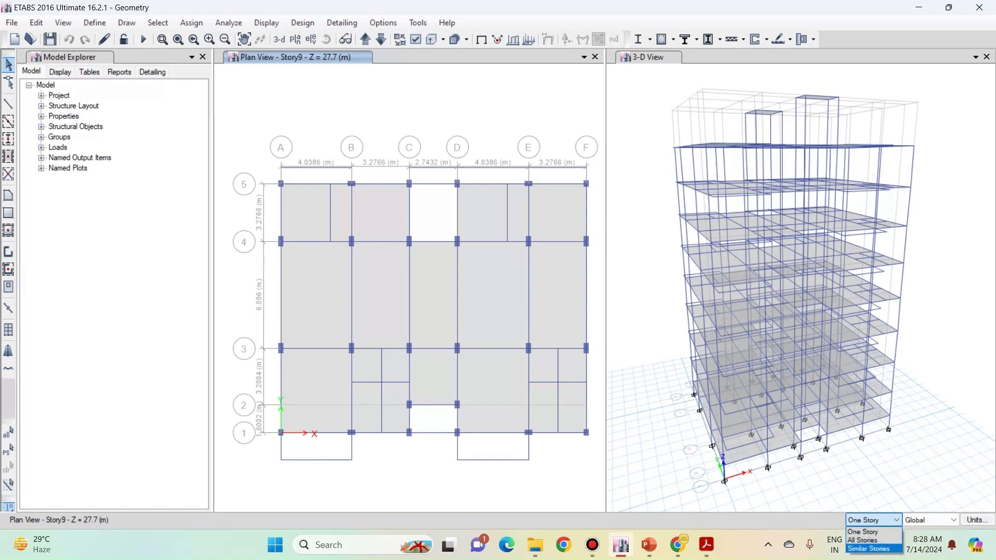
key(Return)
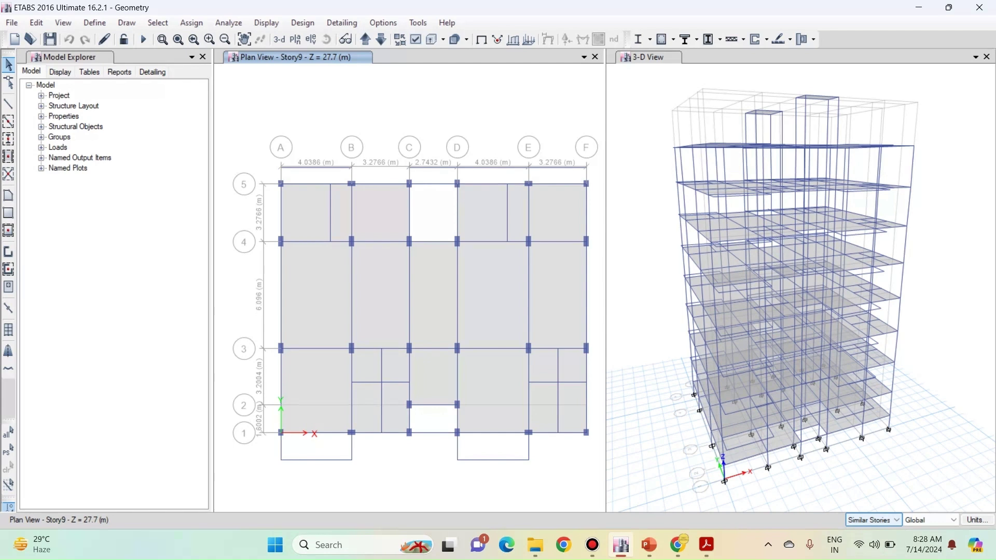
click(884, 520)
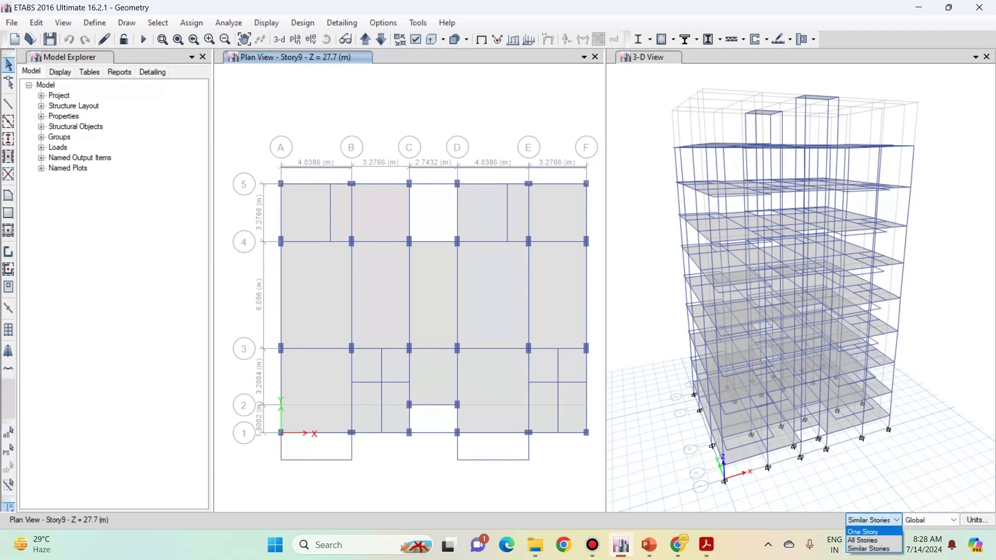
key(Return)
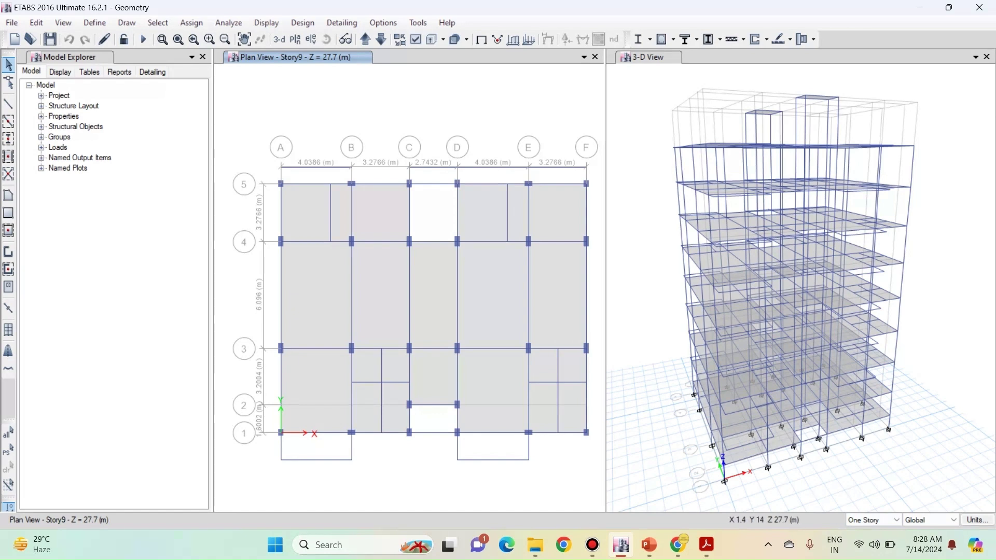
click(309, 182)
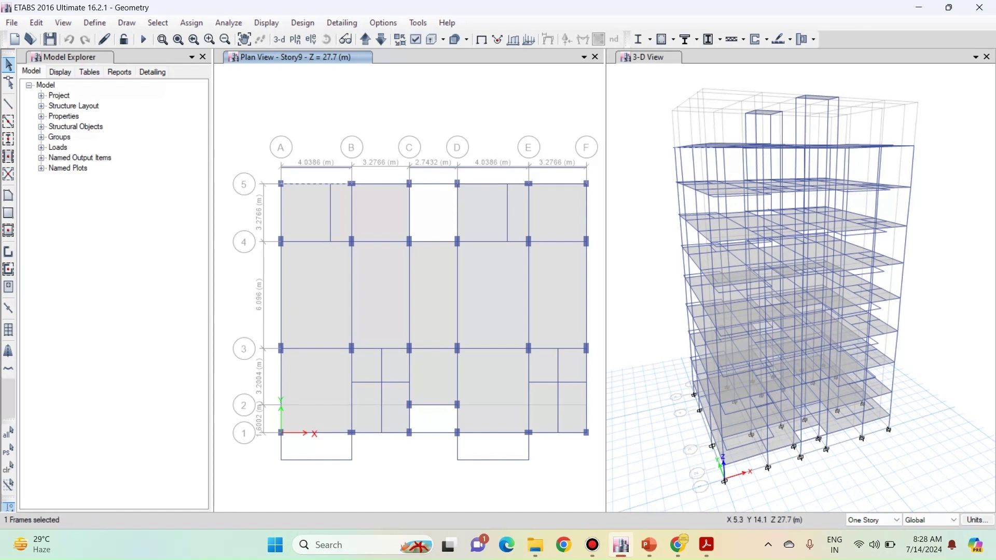
click(427, 184)
click(8, 466)
Step: Set the story scope to Similar Stories and select the exterior beams of both wings along grids A, C, D, F, 1 and 5
click(874, 520)
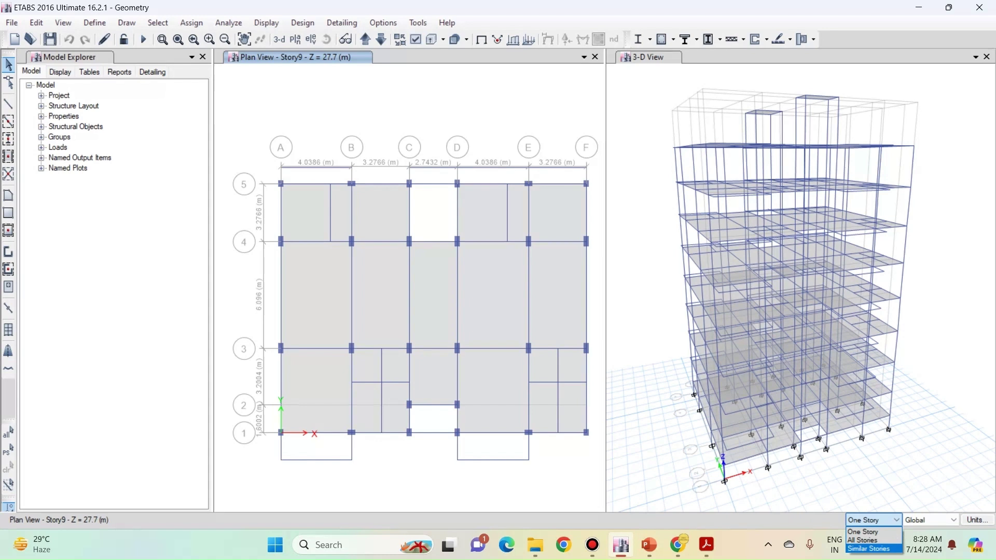
click(868, 548)
click(304, 184)
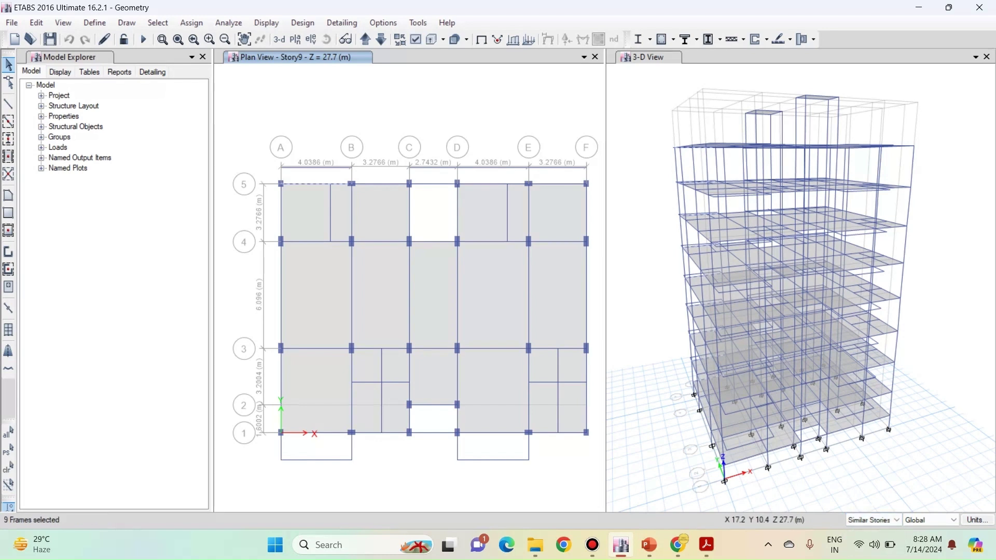
scroll(801, 288, up, 5)
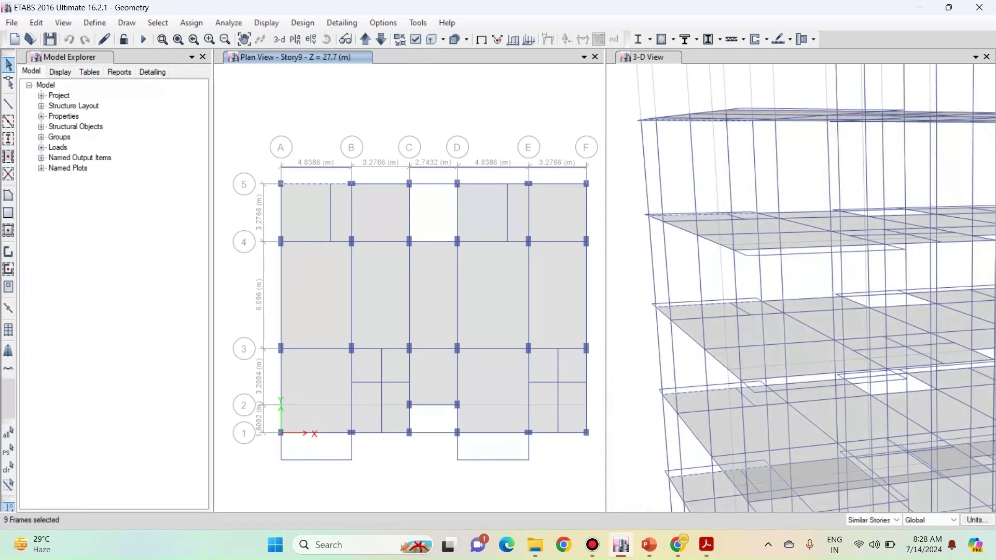
scroll(685, 197, down, 5)
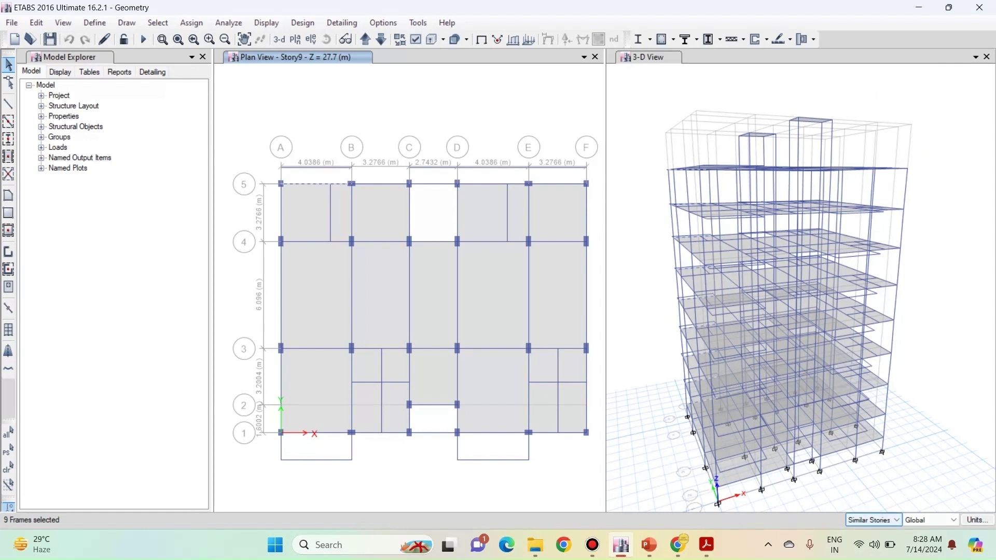
click(367, 184)
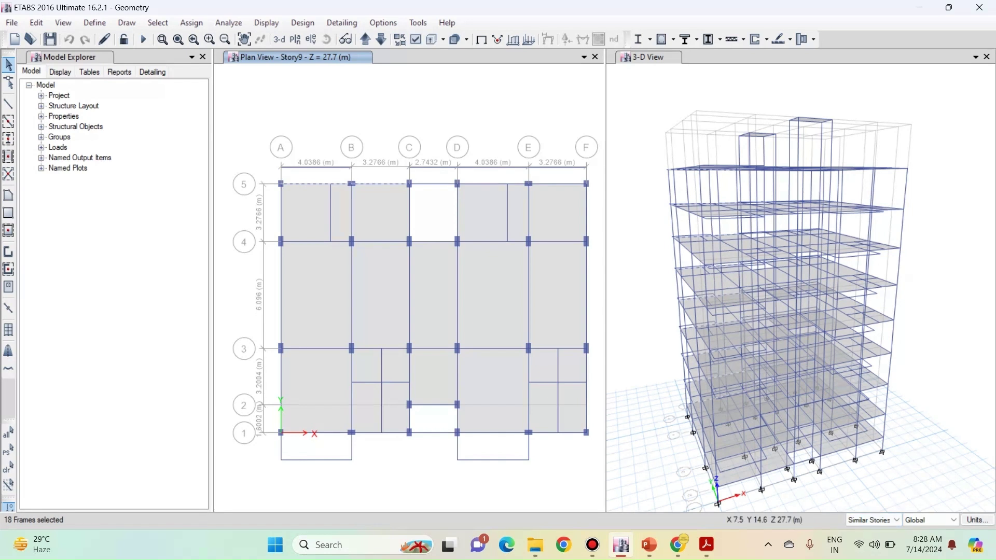
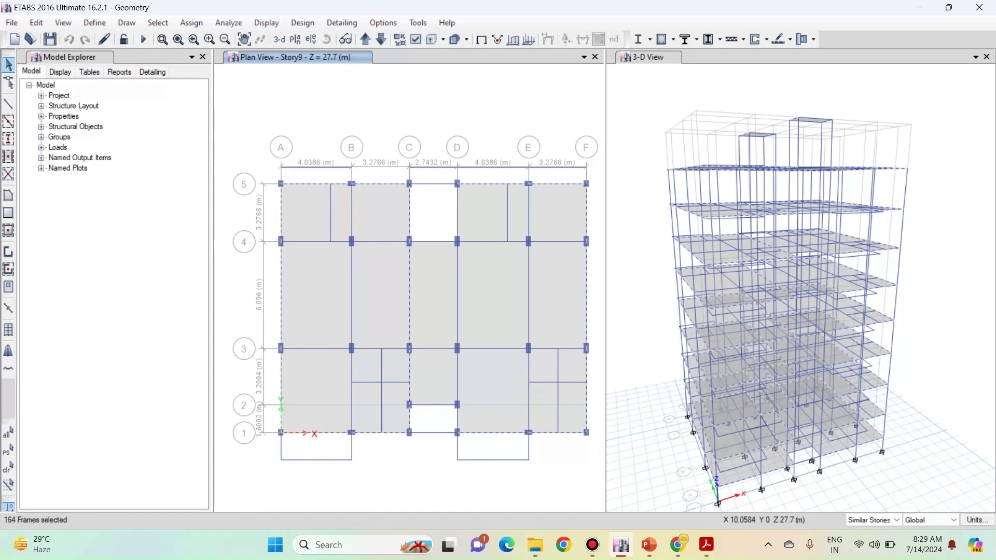
click(457, 385)
click(458, 322)
click(458, 219)
Step: Limit the story scope to One Story, check the Story10 plan and return to the Story9 plan
click(872, 520)
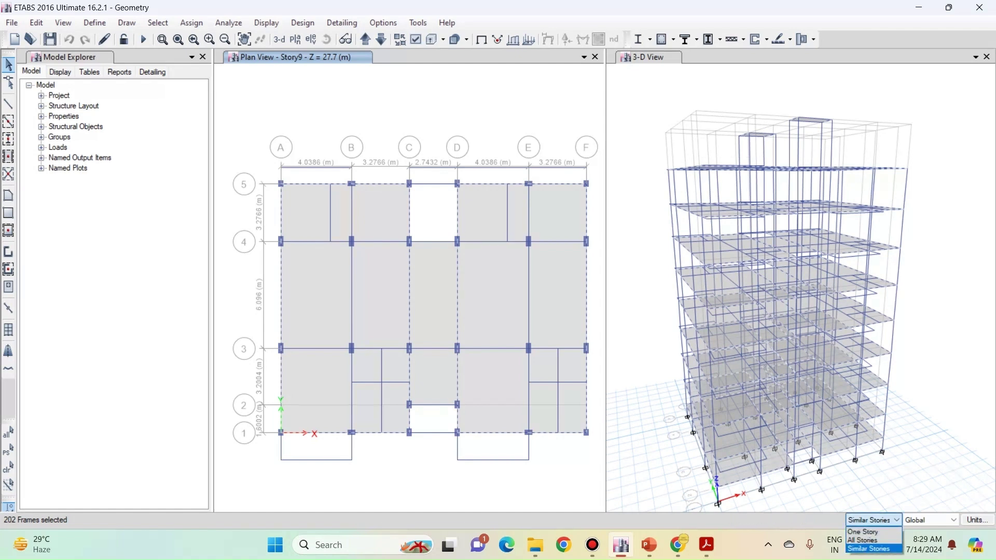
click(862, 531)
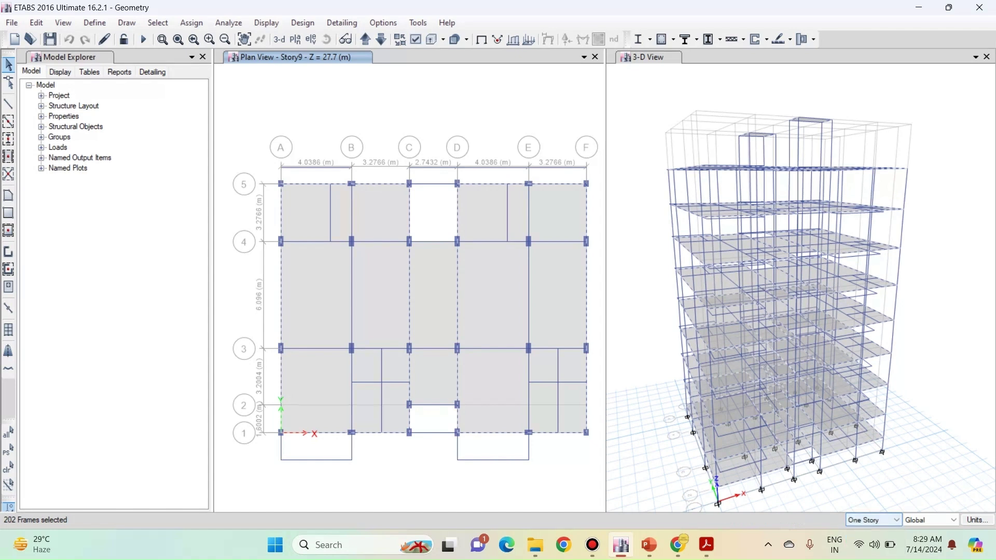
click(365, 40)
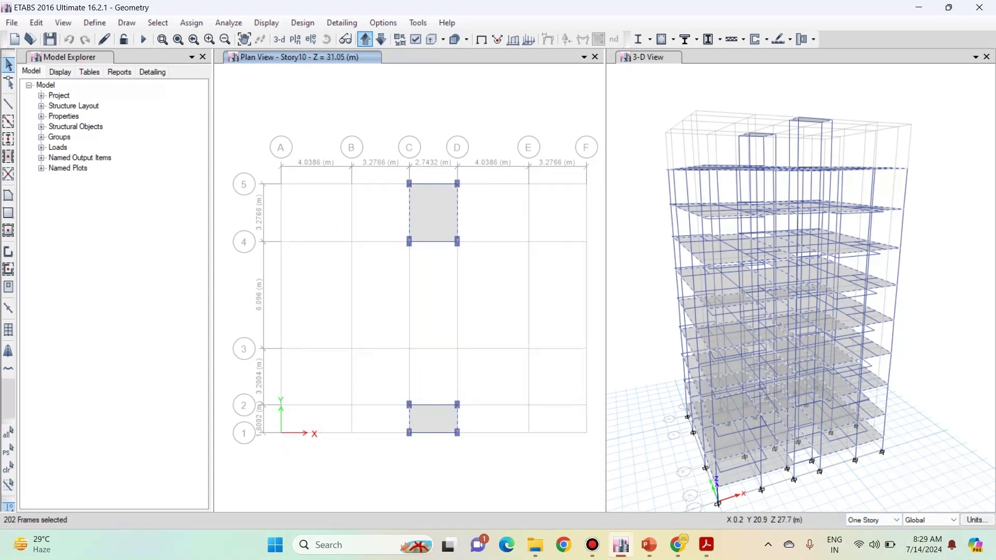
click(381, 39)
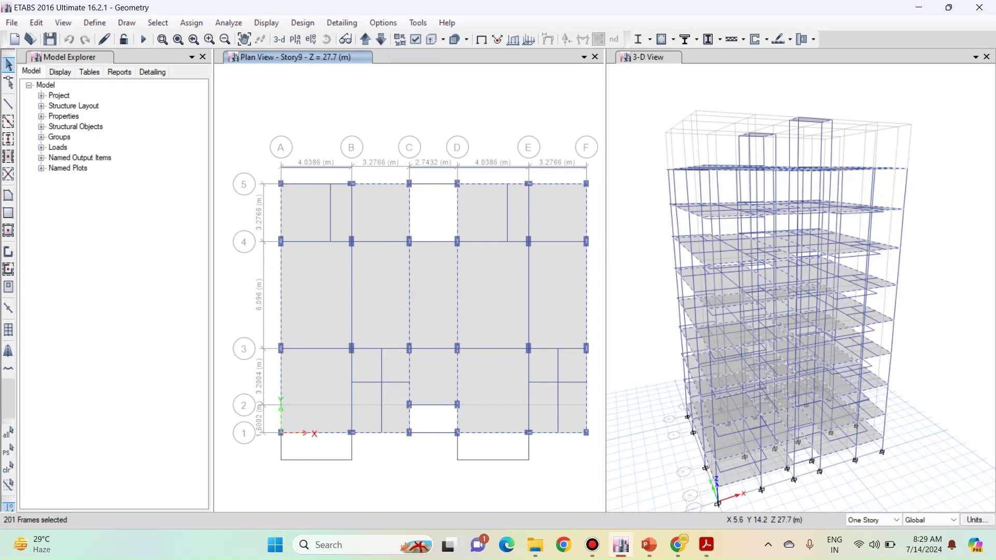
Step: Deselect the exterior beams of both wings on Story9 and bring up the Story8 plan
click(490, 183)
click(587, 220)
click(570, 432)
click(457, 418)
click(457, 373)
click(456, 308)
click(457, 207)
click(409, 209)
click(409, 303)
click(410, 377)
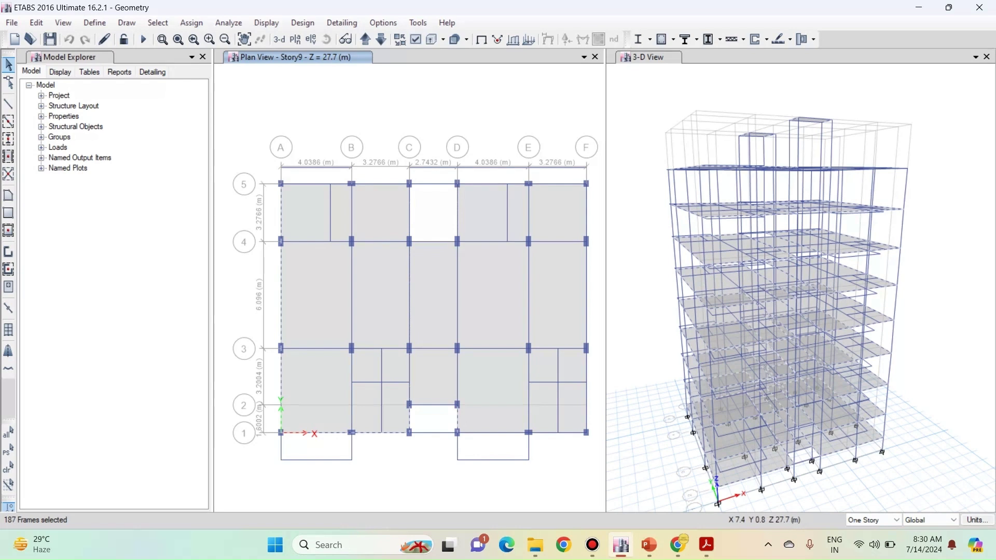
click(458, 421)
click(391, 432)
click(327, 432)
click(281, 382)
click(281, 225)
click(381, 39)
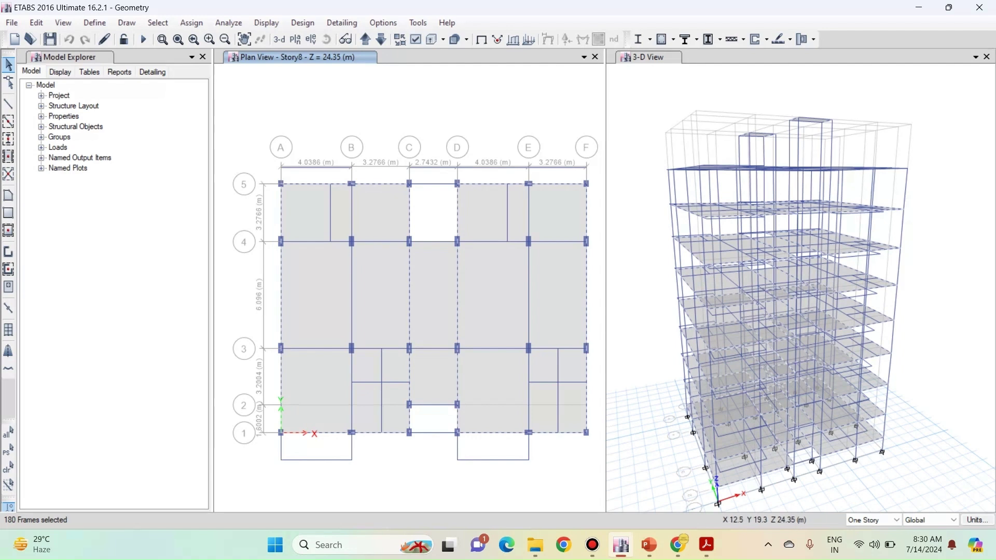
Step: Start a distributed frame load assignment for the selected beams with the Dead load pattern and Gravity direction
click(191, 22)
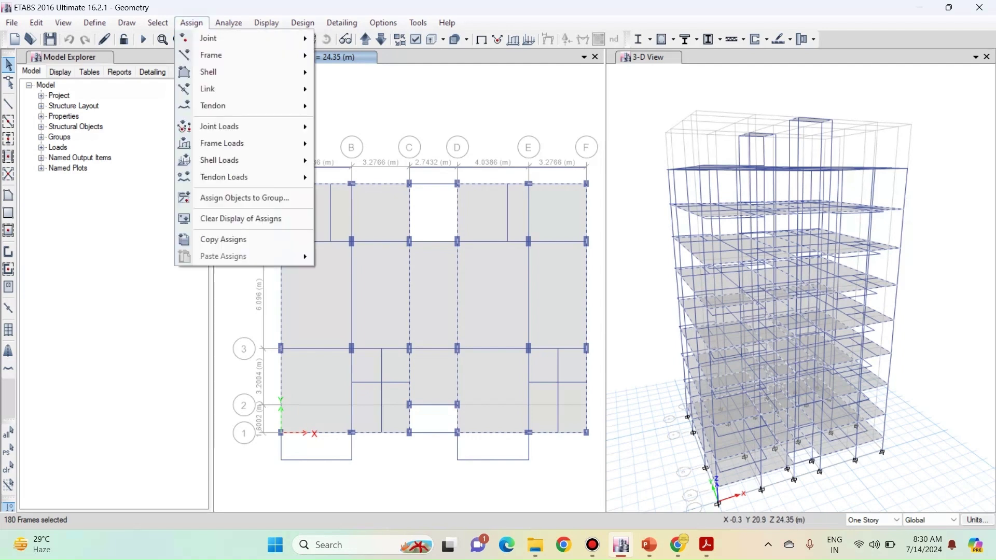
mouse_move(222, 143)
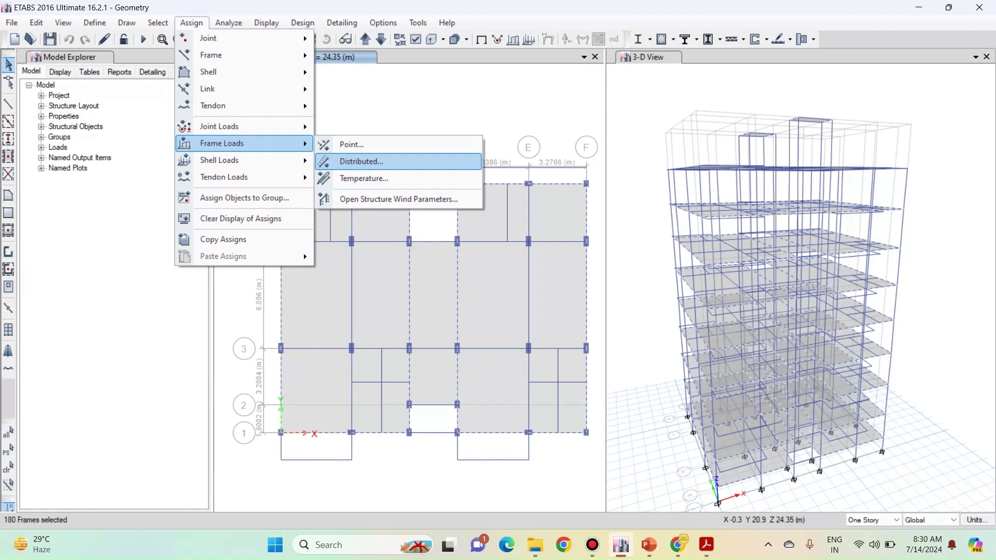
click(361, 161)
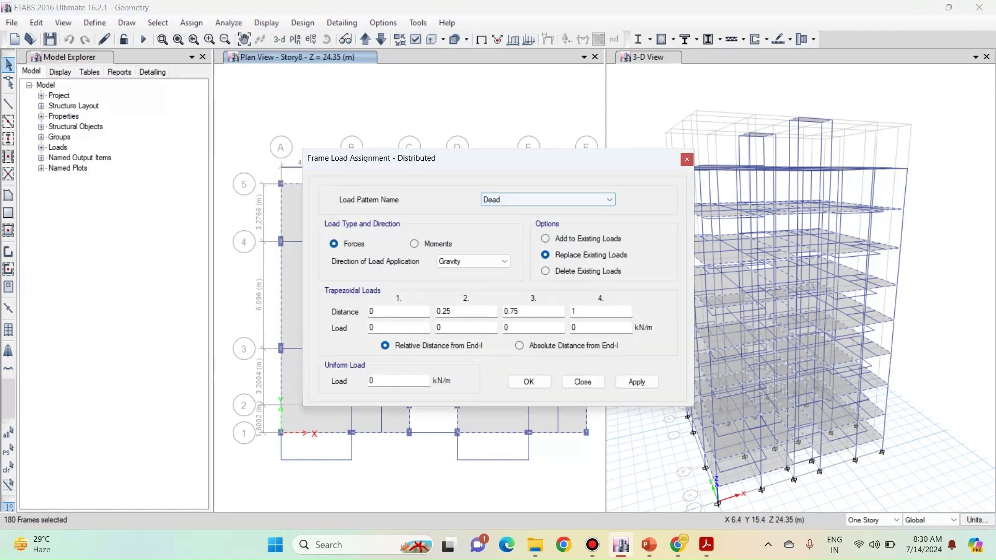
click(548, 200)
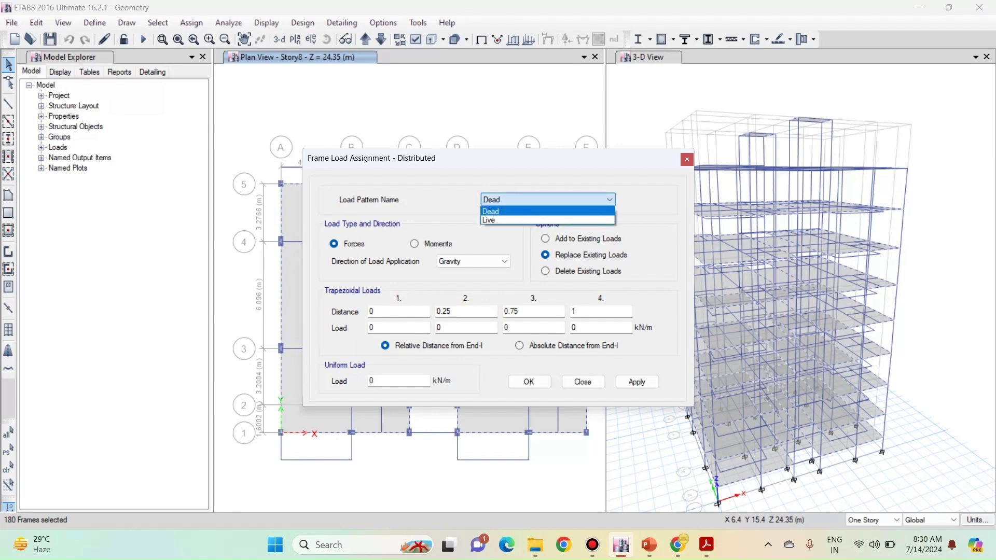
click(548, 200)
key(Tab)
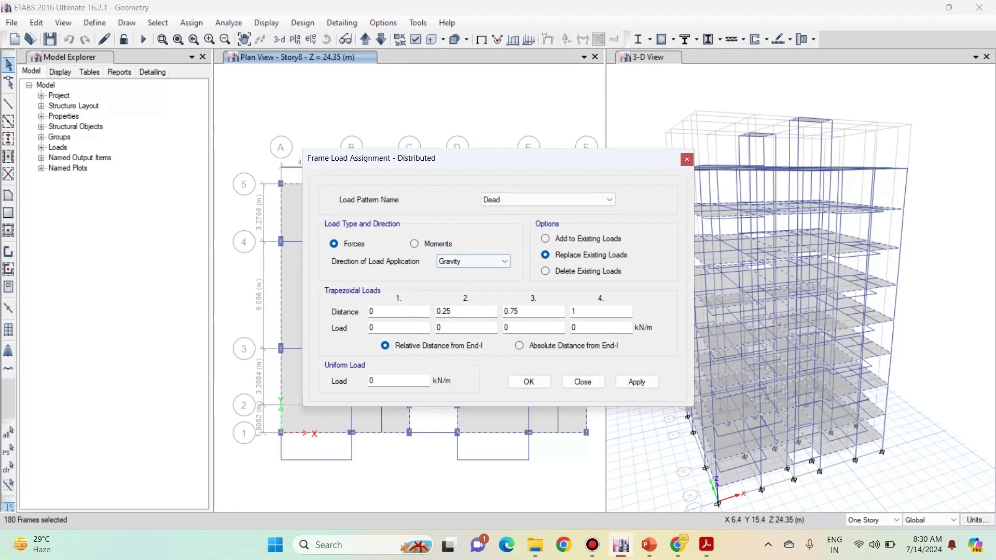
key(alt+Down)
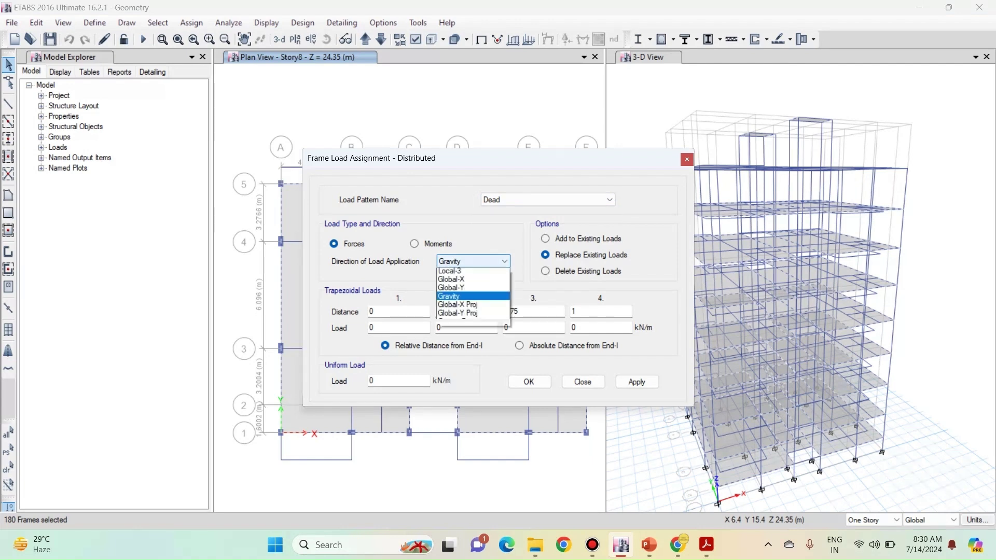
key(Return)
Step: Set the uniform load to 13.34 kN/m and apply it to the selected exterior beams, replacing existing loads
double_click(372, 380)
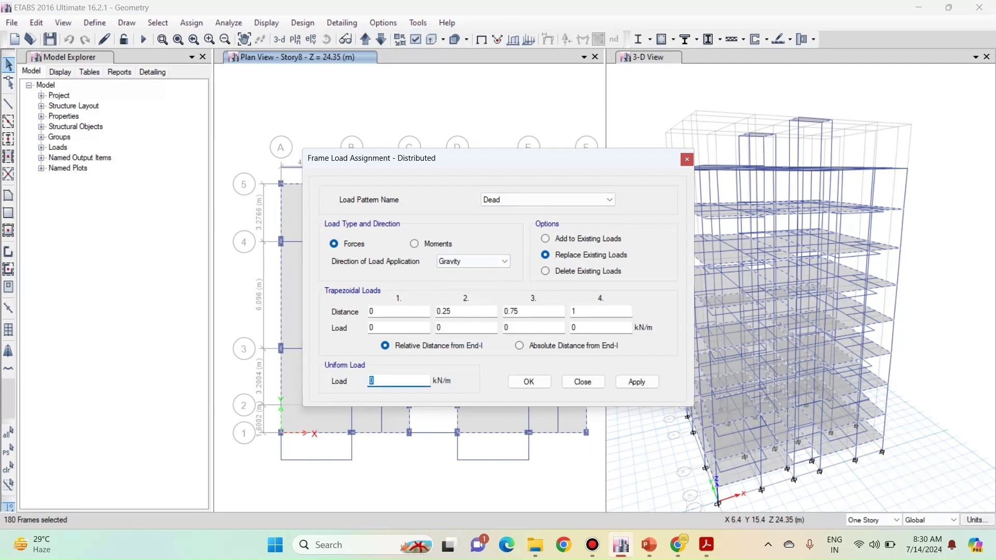
text(13.34)
click(473, 261)
click(473, 261)
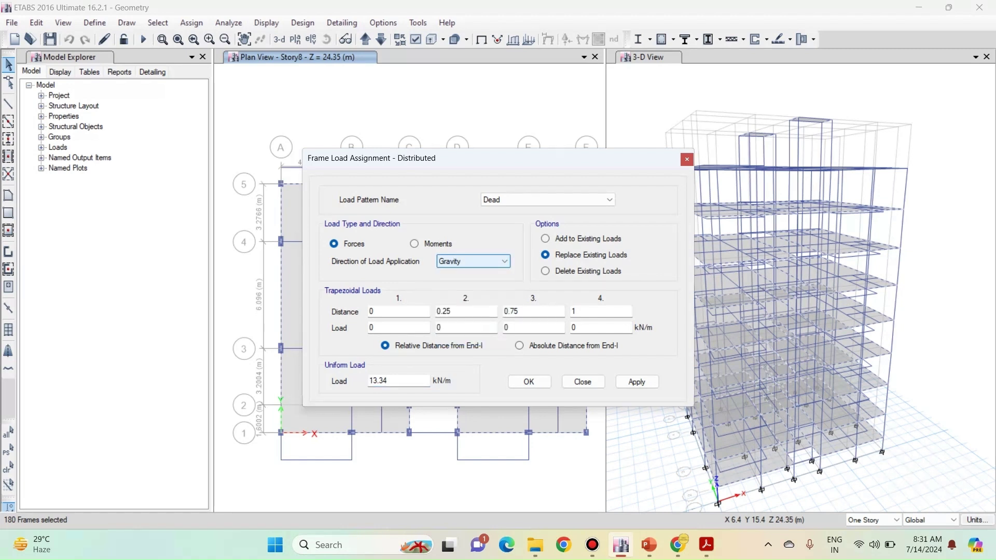
double_click(378, 380)
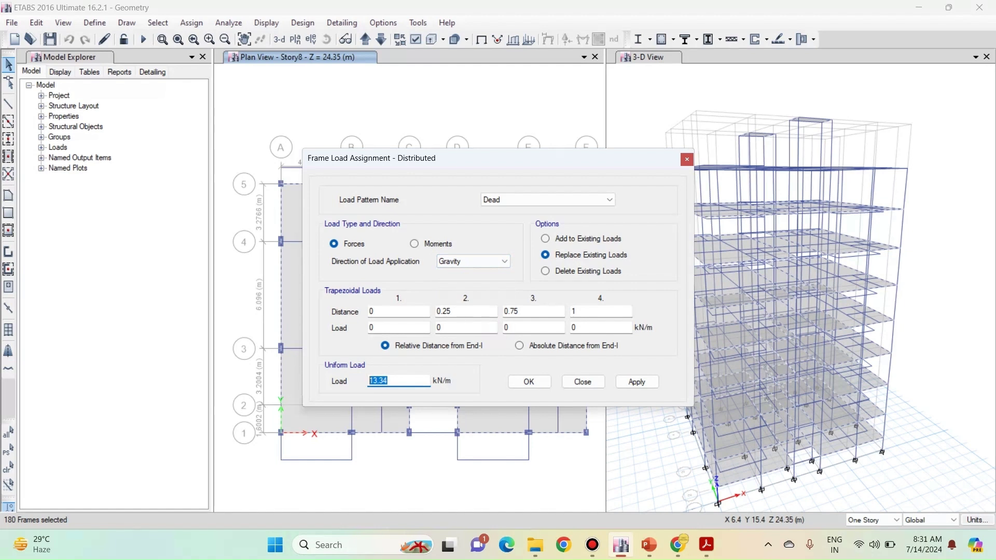
click(388, 380)
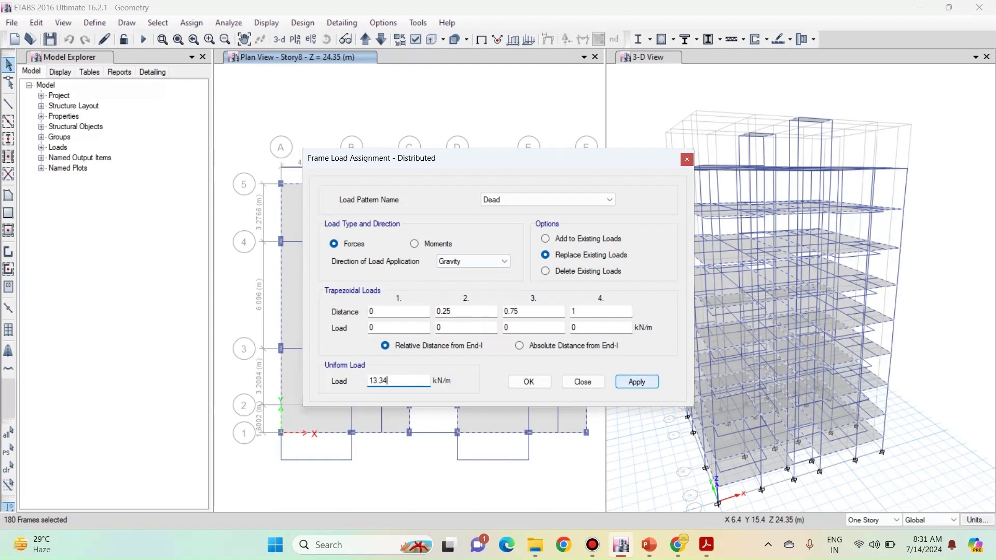
click(637, 382)
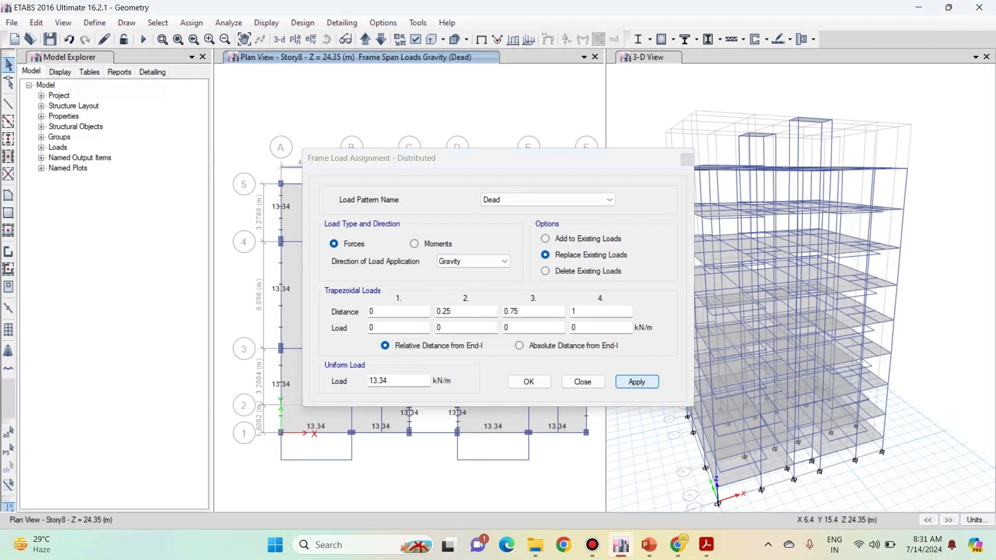
click(529, 381)
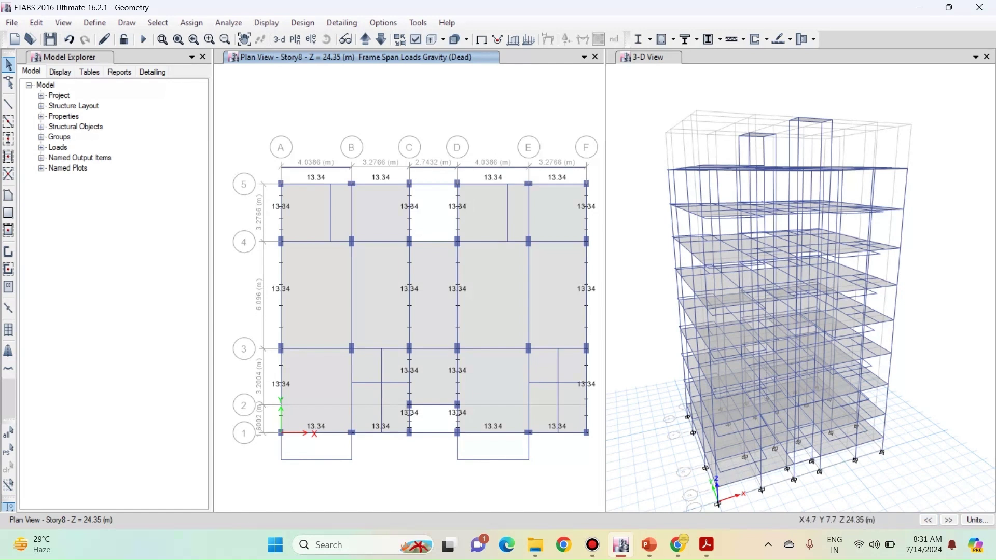
Step: Set the story scope to Similar Stories and select the interior beams between grids A and C from grid 5 down to grid 3
click(893, 471)
click(873, 520)
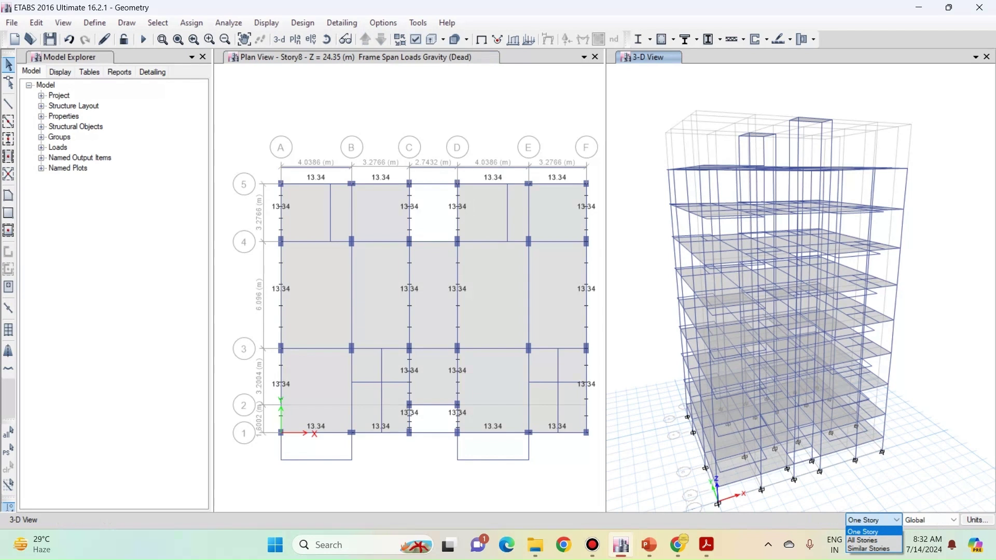
click(868, 548)
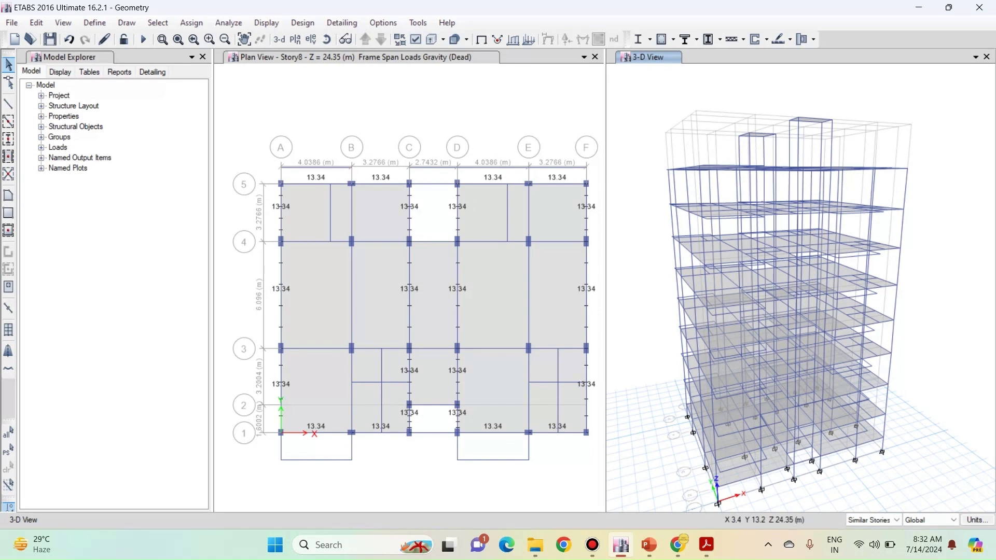
click(337, 198)
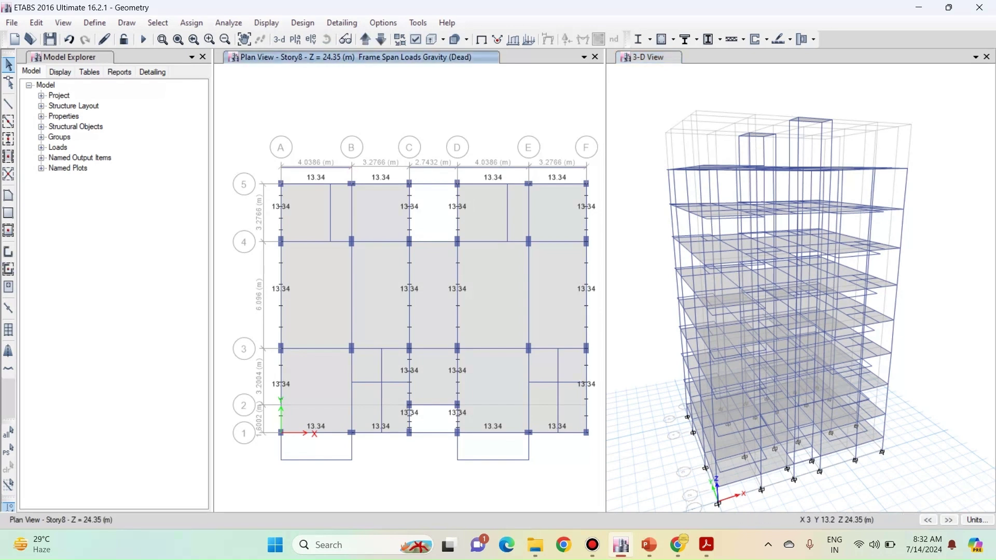
click(330, 202)
click(352, 209)
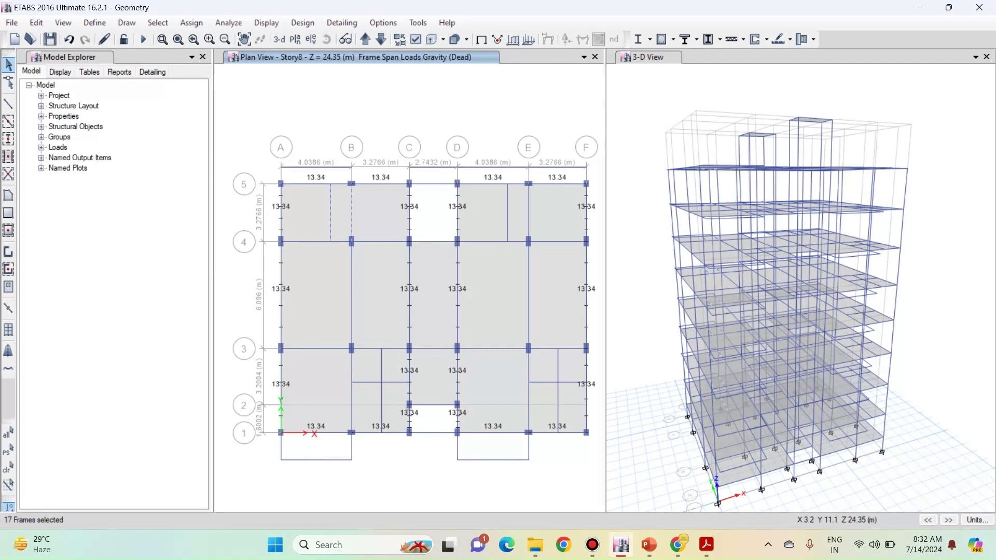
click(343, 242)
click(334, 344)
click(335, 344)
click(340, 349)
click(362, 348)
click(352, 333)
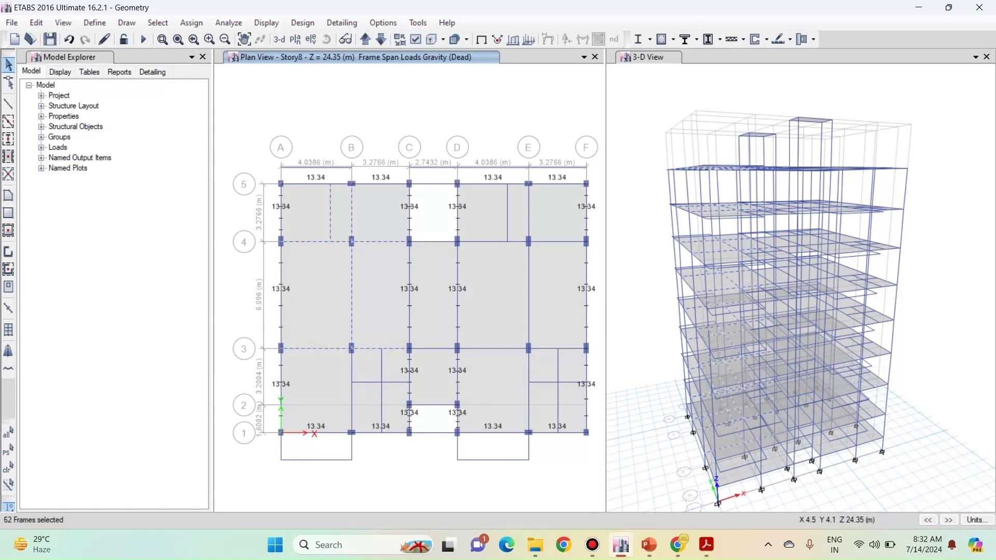
Step: Add the grid B beam and the intermediate beams between grids B and C, from grid 3 to 1, to the selection
click(351, 374)
click(364, 382)
click(381, 369)
click(381, 403)
Step: Add all interior beams of the wing between grids D and F to the selection
click(508, 208)
click(529, 213)
click(482, 241)
click(546, 241)
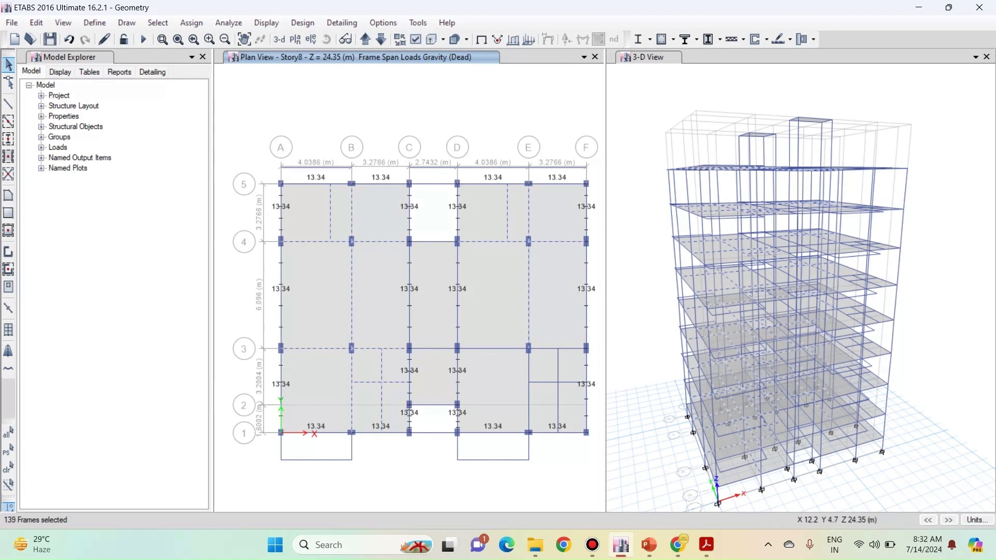
click(545, 349)
click(540, 382)
click(557, 363)
click(557, 398)
Step: Bring up the Story9 plan and limit the story scope to One Story
click(365, 39)
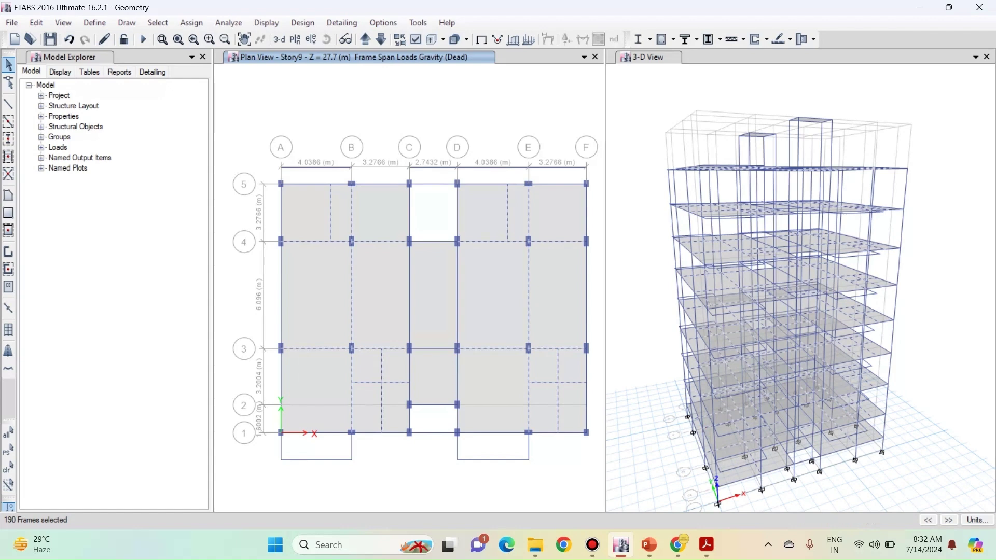
click(977, 519)
click(928, 518)
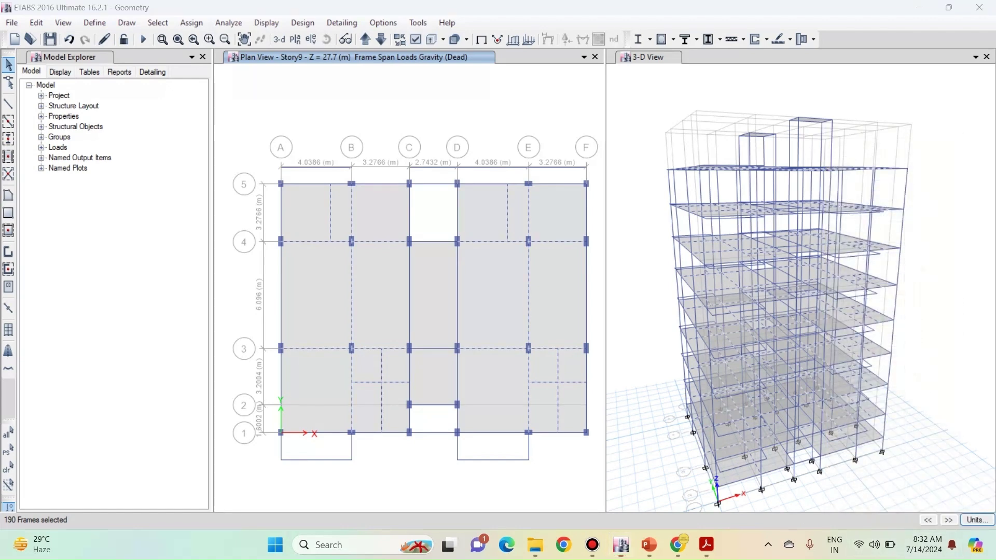
click(875, 544)
key(Escape)
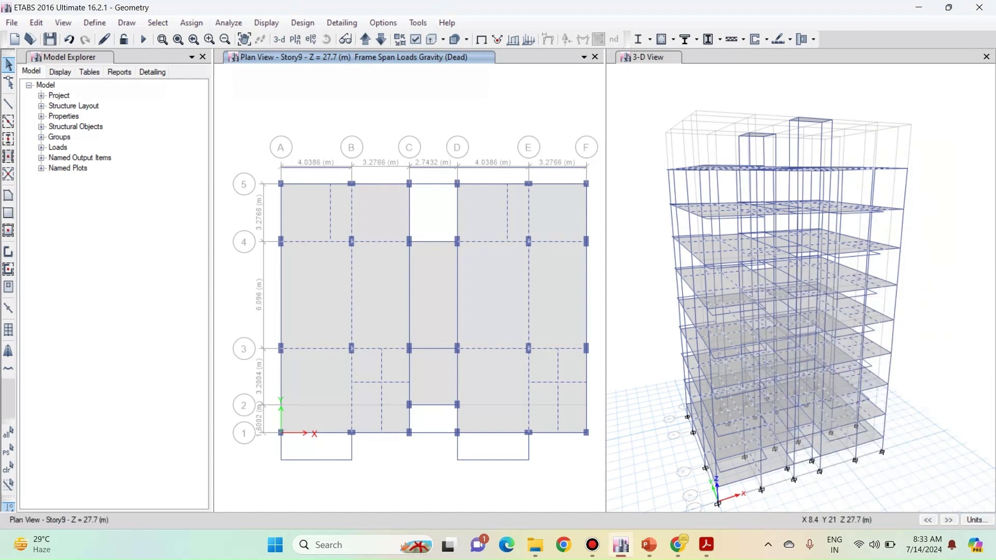
click(654, 58)
click(896, 520)
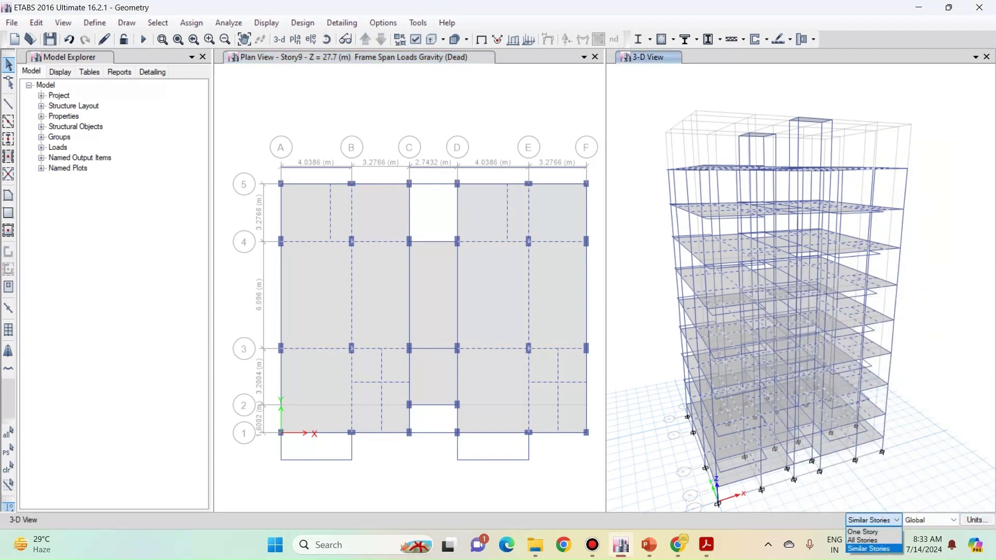
click(864, 531)
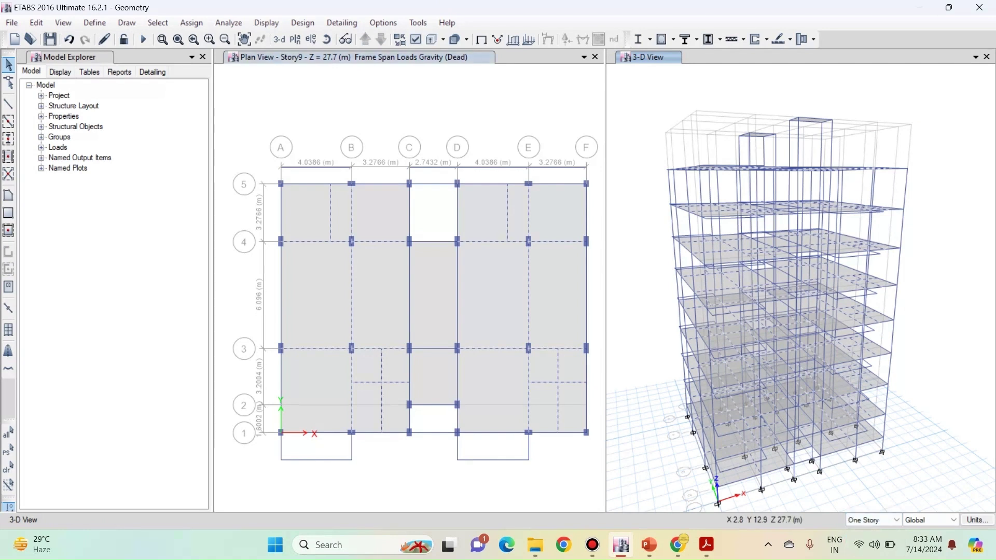
Step: Deselect the interior beams of the wing between grids A and C on Story9
click(330, 206)
click(316, 241)
click(352, 216)
click(352, 275)
click(377, 241)
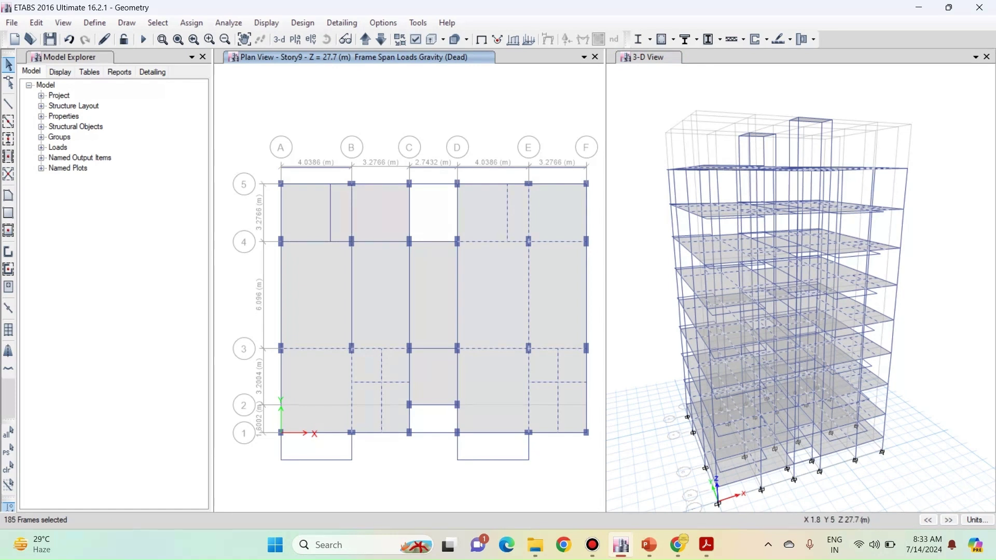
click(381, 371)
click(366, 383)
Step: Deselect the interior beams of the wing between grids D and F on Story9
click(518, 242)
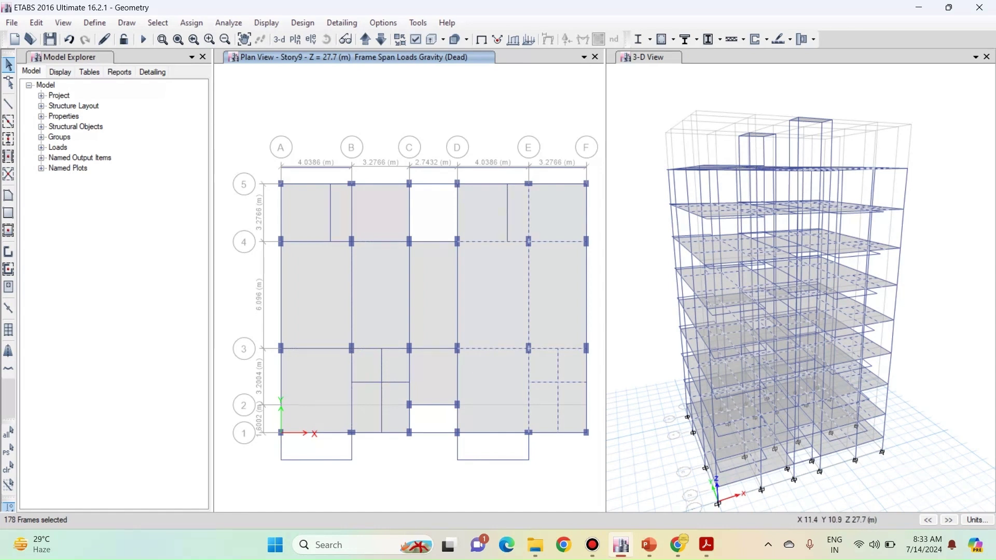
click(536, 248)
click(529, 233)
click(548, 382)
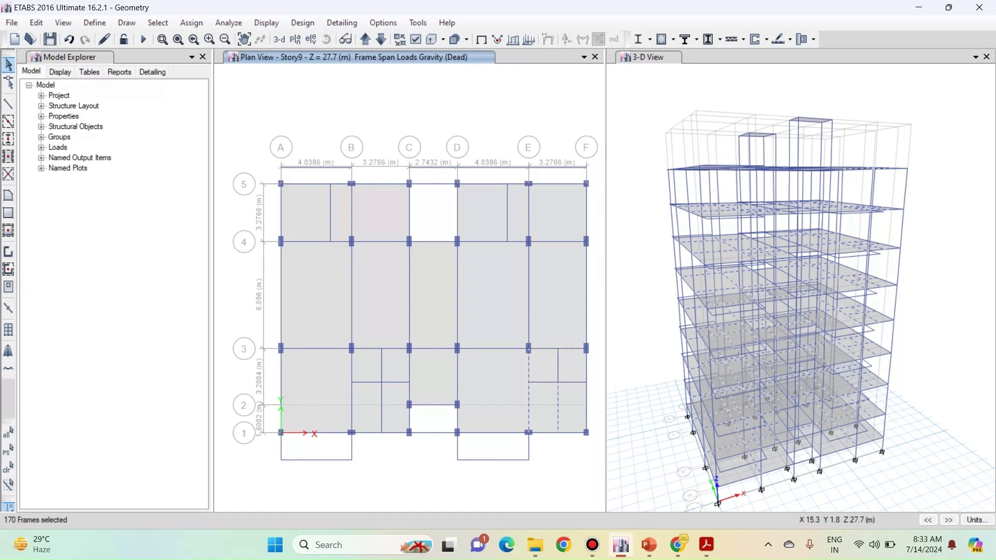
click(558, 402)
click(527, 400)
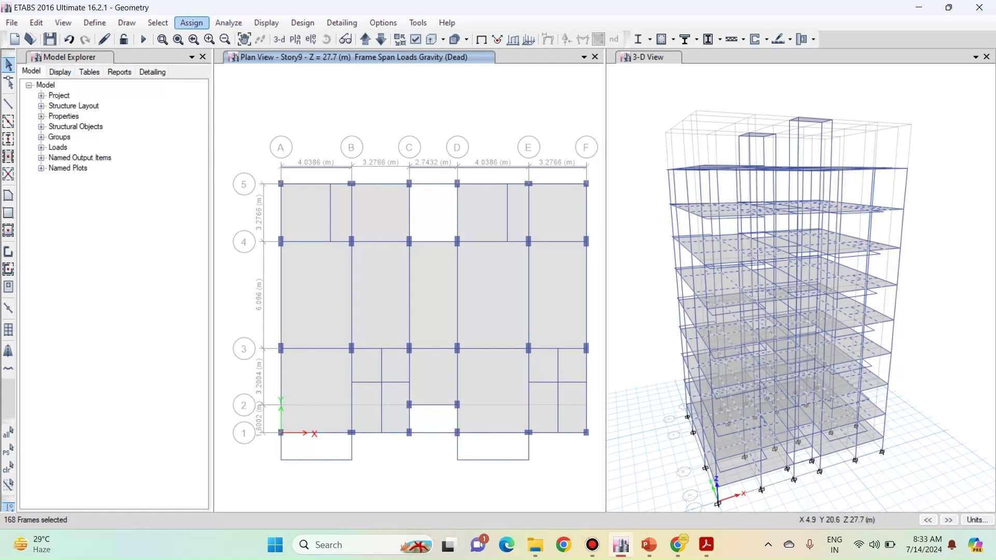
Step: Assign a uniform distributed Dead load of 6.67 kN/m in the Gravity direction to the selected interior beams, replacing existing loads
click(191, 23)
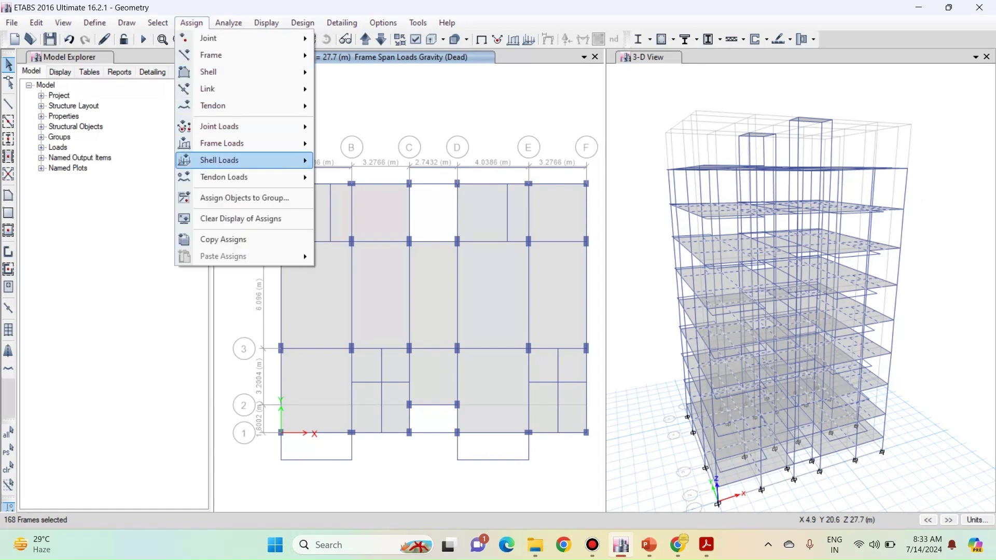
mouse_move(223, 143)
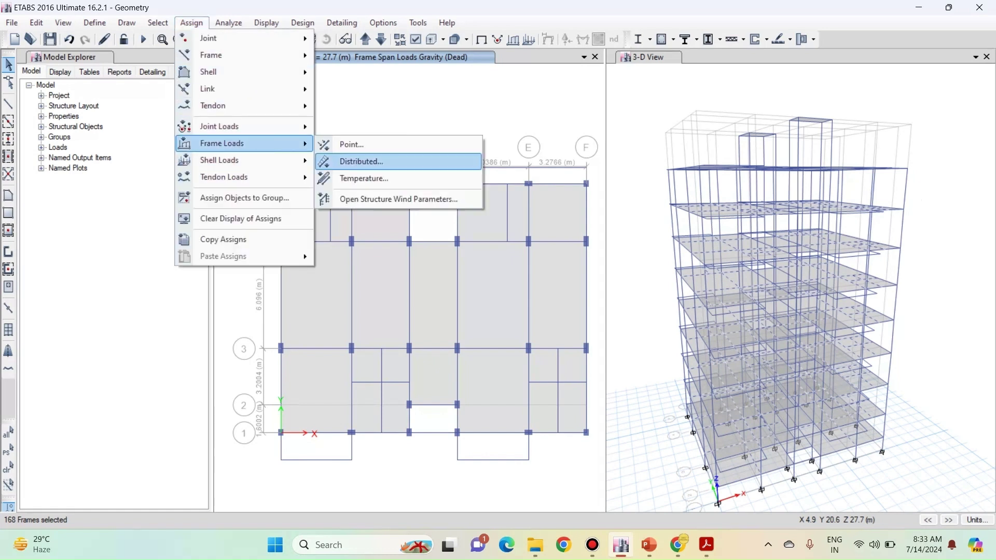
click(362, 161)
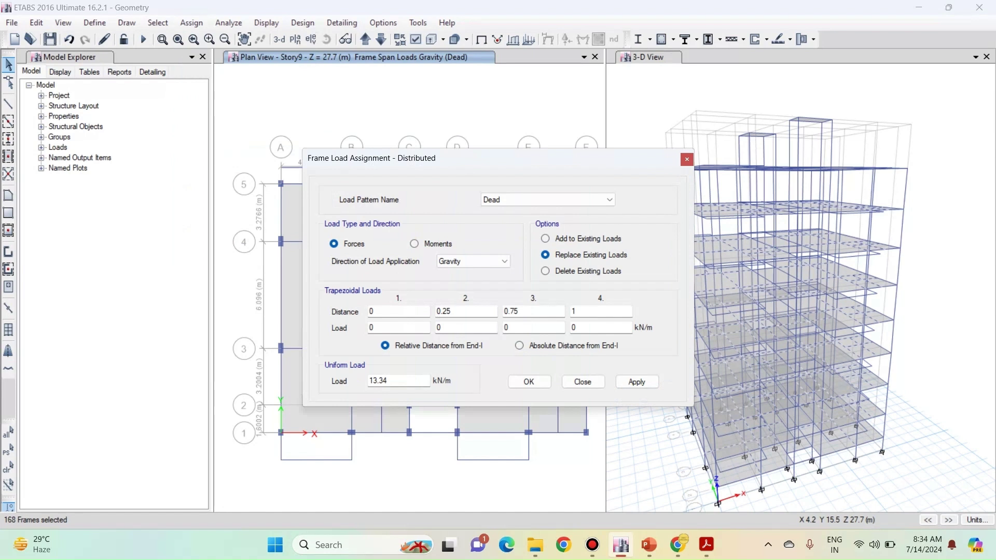
double_click(378, 381)
text(6.67)
click(636, 382)
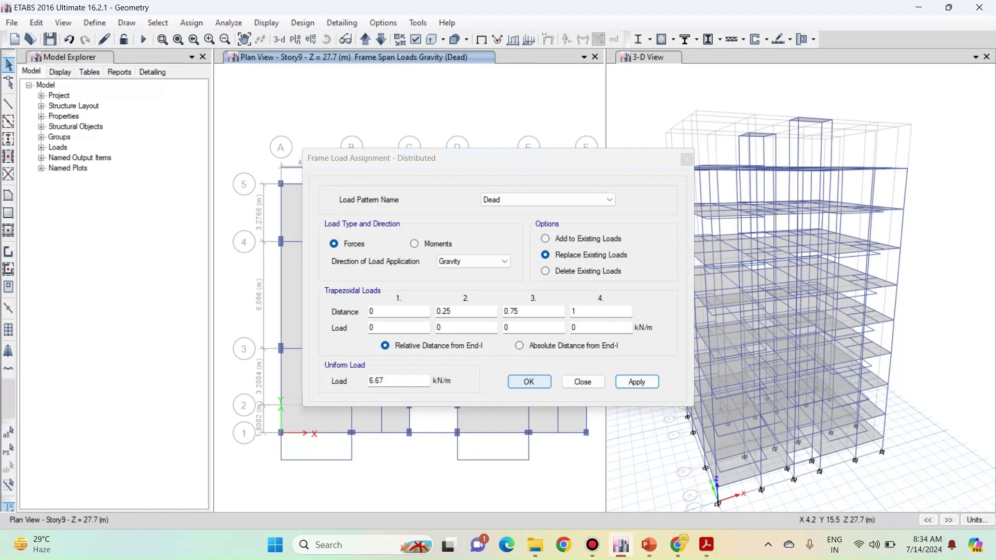
click(528, 381)
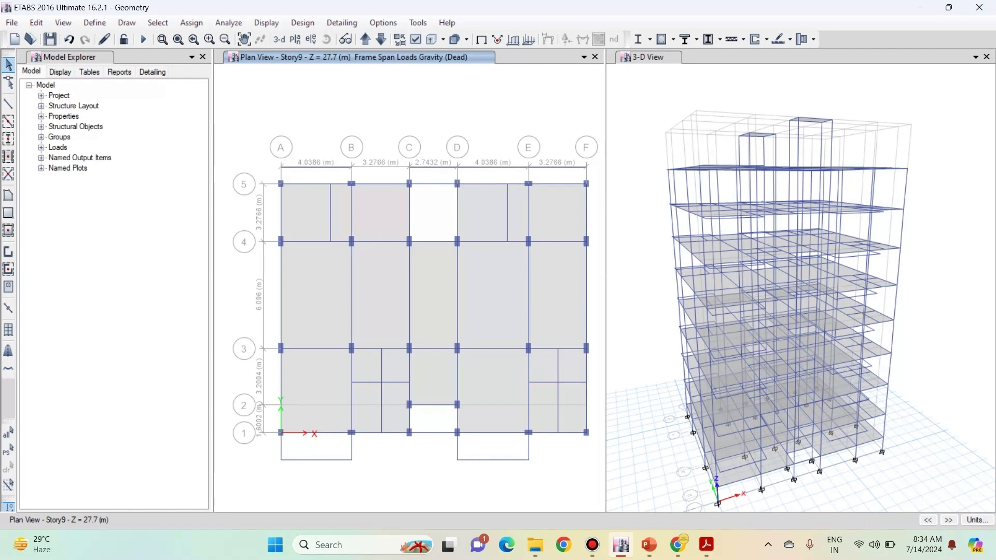
click(643, 311)
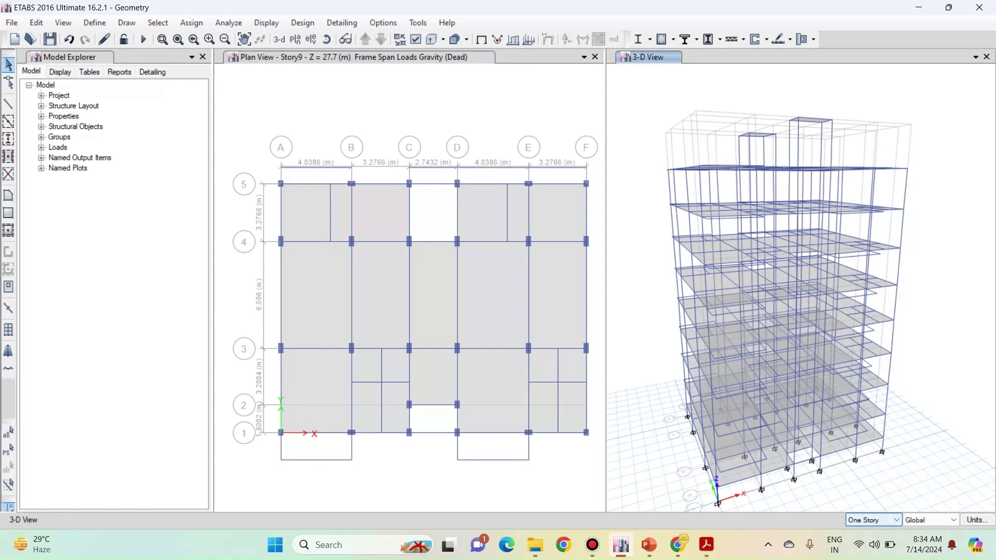
click(873, 520)
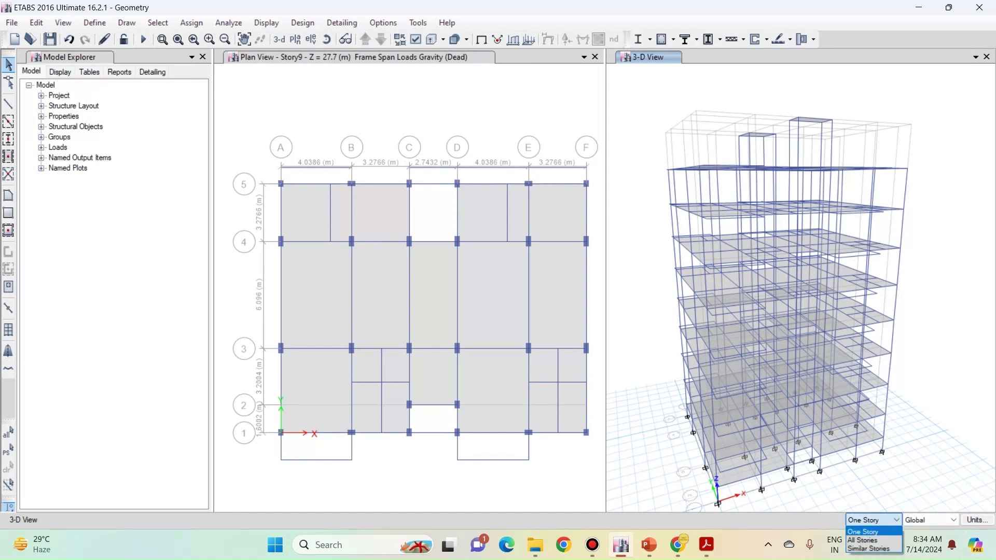
click(874, 520)
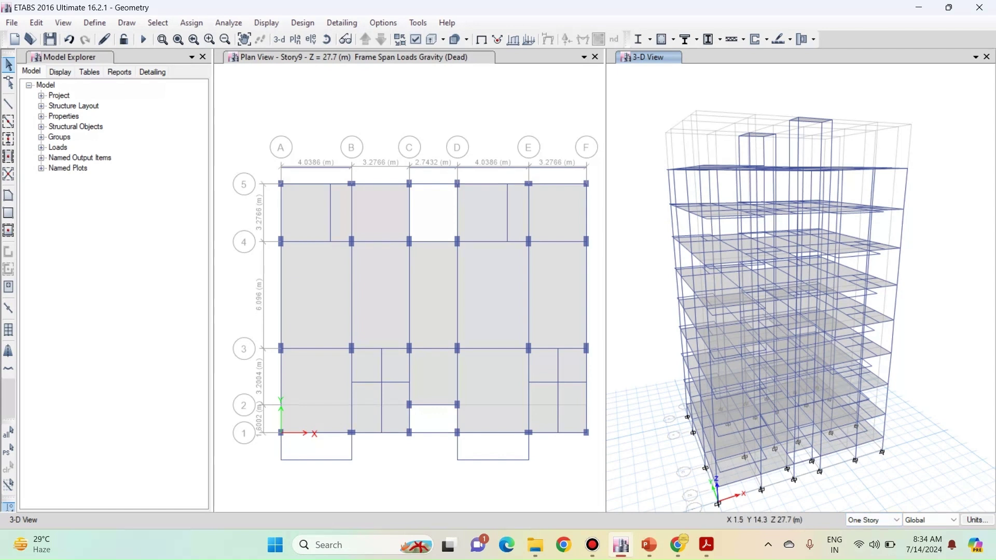
Step: Select the perimeter beams of the wing between grids A and C on Story9
click(307, 184)
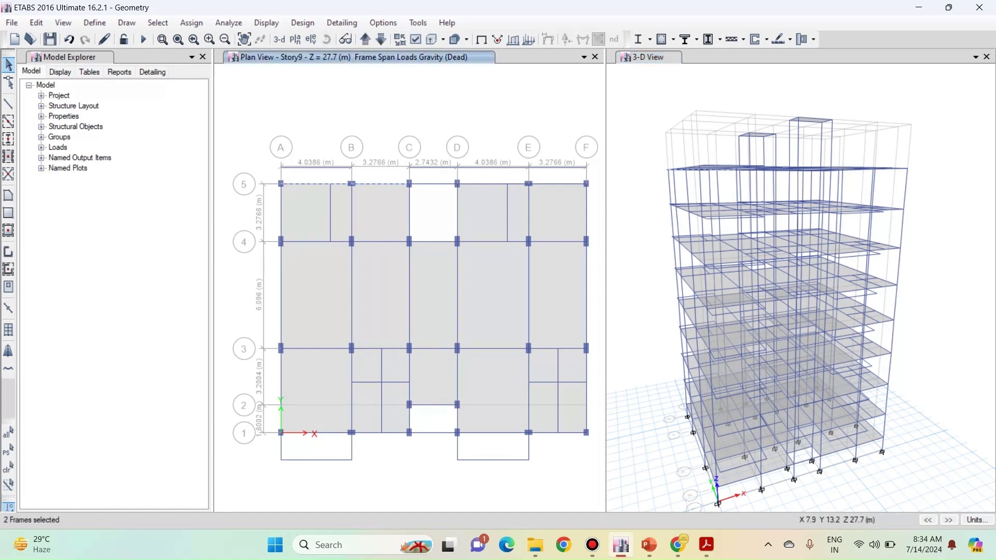
click(409, 203)
click(410, 283)
click(410, 417)
click(372, 432)
click(332, 433)
click(281, 371)
click(282, 307)
click(281, 220)
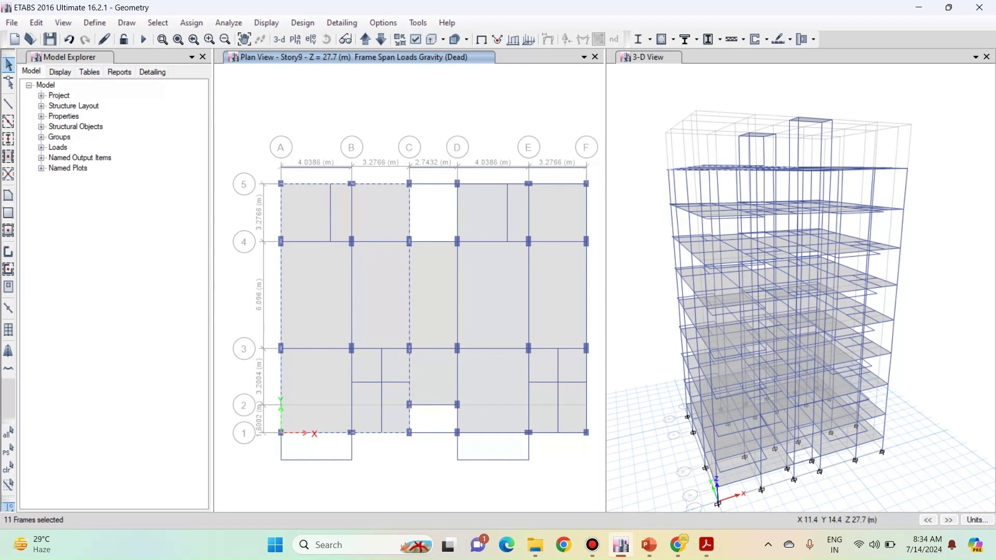
Step: Add the perimeter beams of the wing between grids D and F on Story9 to the selection
click(586, 221)
click(587, 306)
click(568, 432)
click(482, 433)
click(457, 422)
click(457, 330)
Step: Assign a uniform distributed Dead load of 4.6 kN/m in the Gravity direction to the selected perimeter beams, replacing existing loads
click(191, 23)
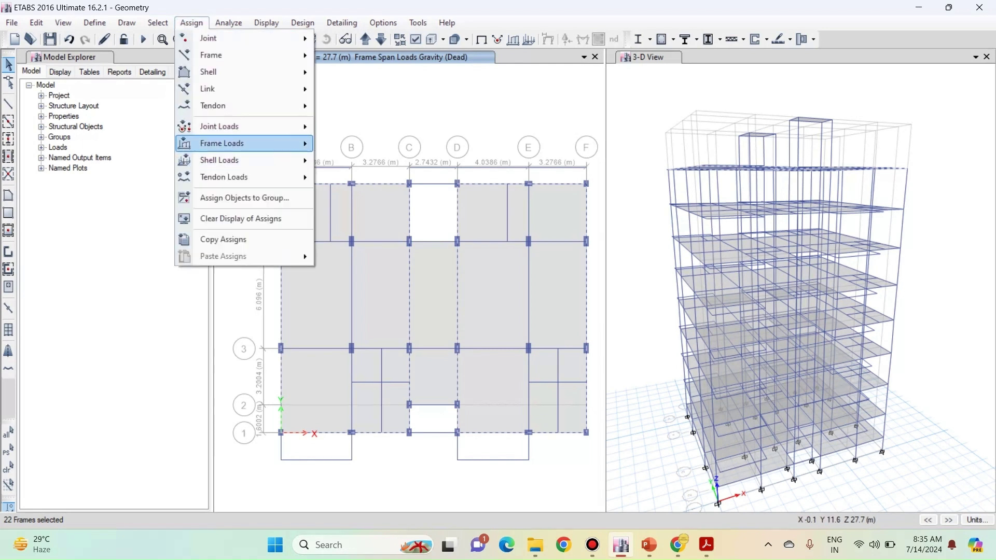
mouse_move(244, 143)
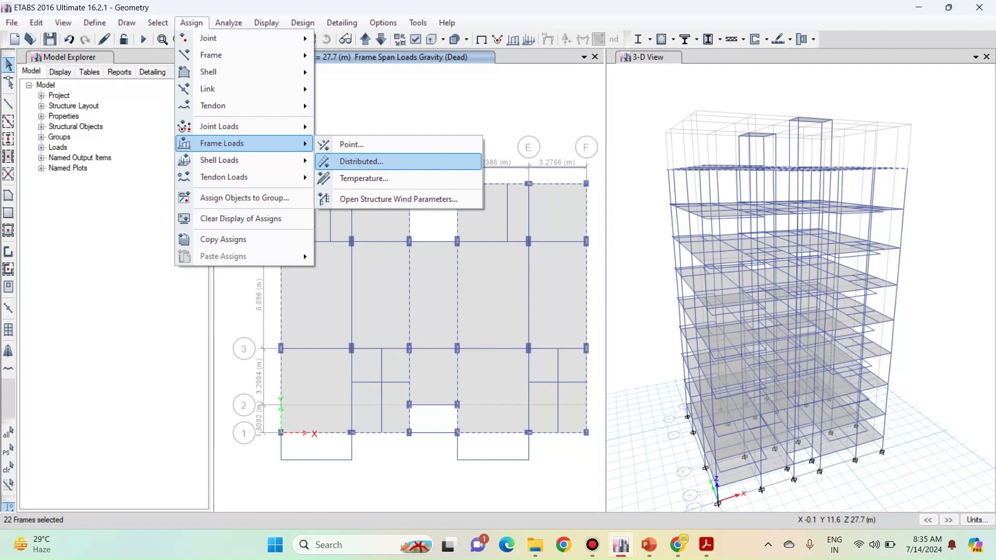
click(361, 161)
drag(388, 381, 366, 381)
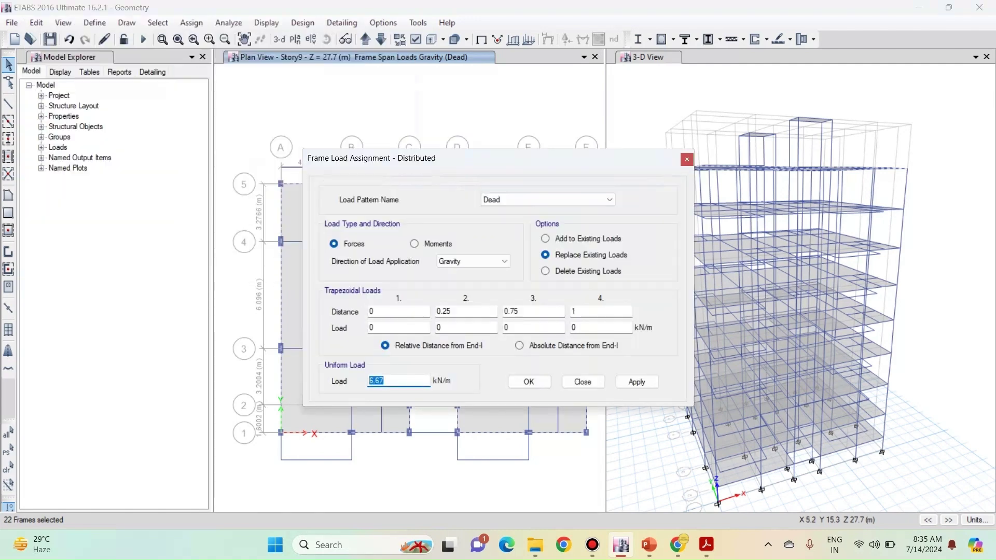
text(4.6)
click(636, 382)
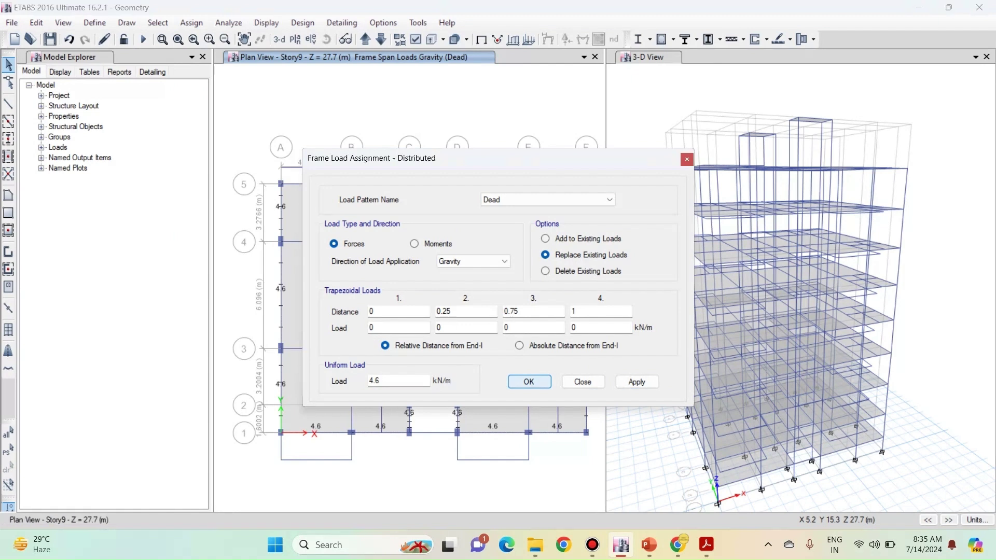
click(529, 382)
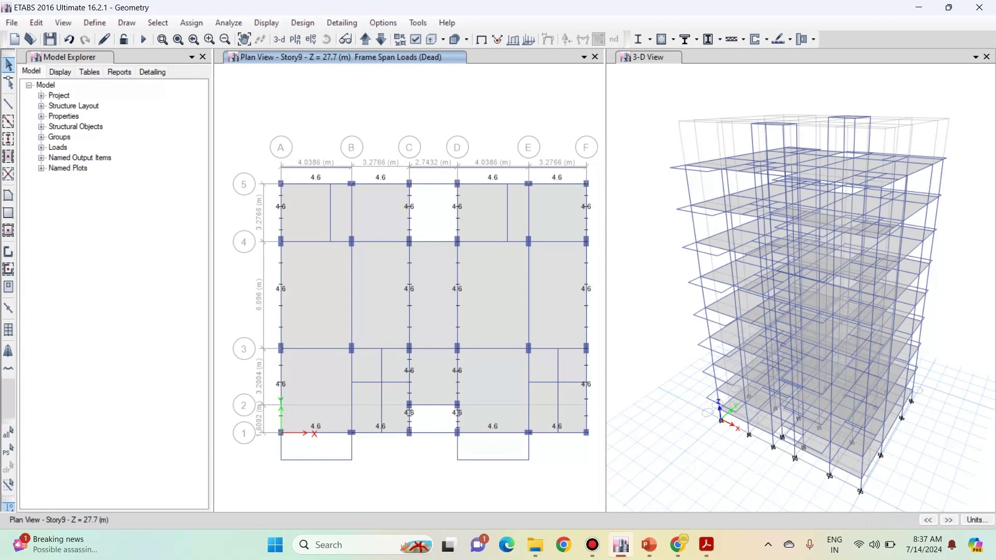
Step: Set the story scope to Similar Stories and select the projecting balcony beams beyond grid 5 in the plan
click(648, 57)
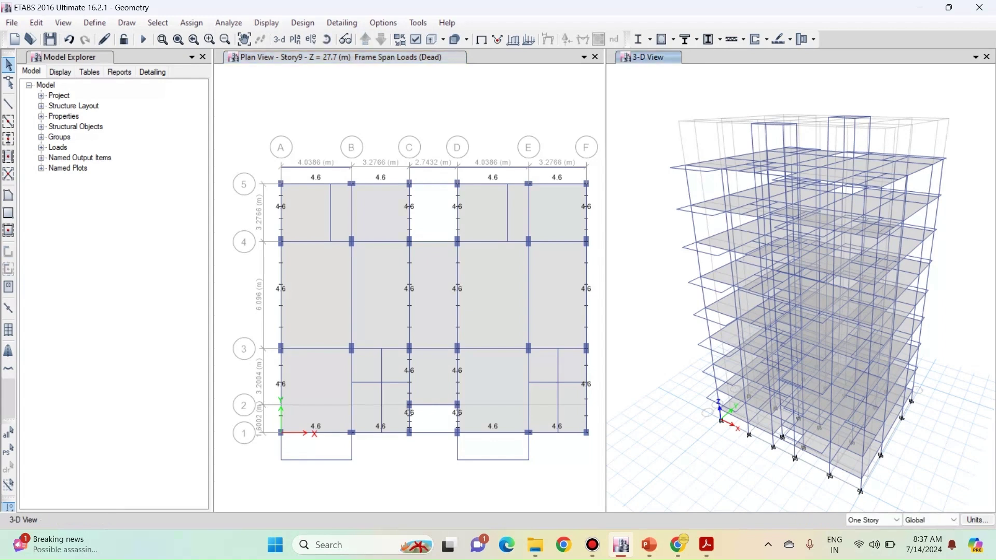
click(873, 520)
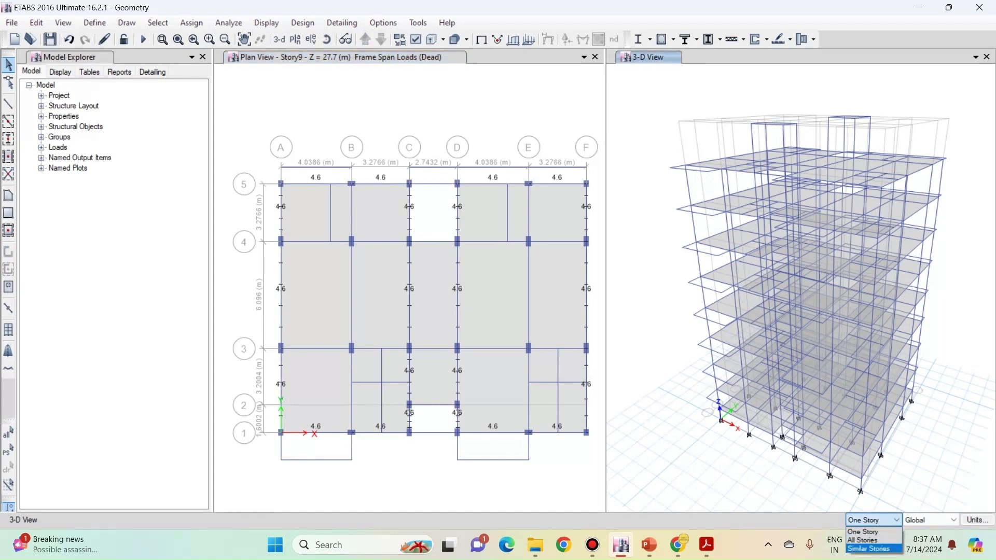
click(869, 549)
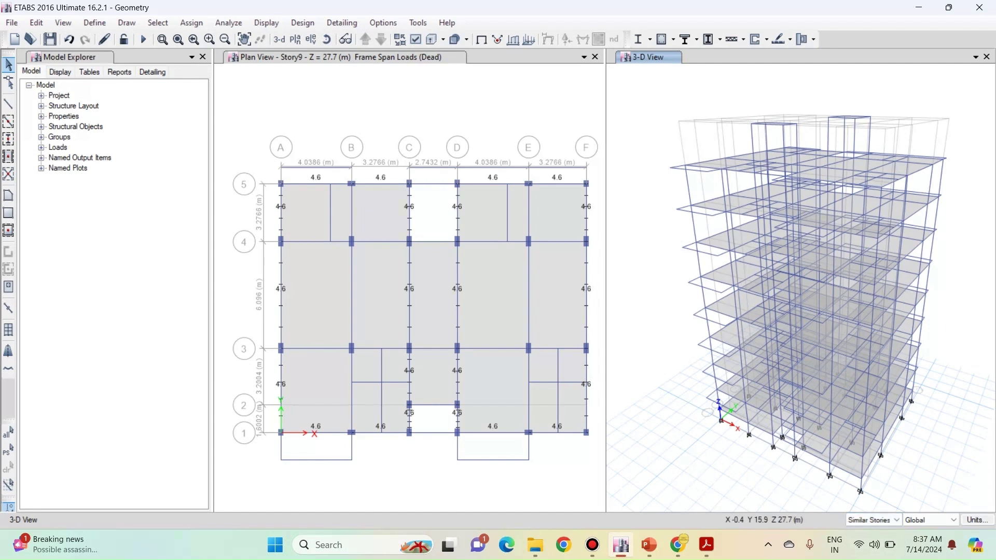
click(281, 174)
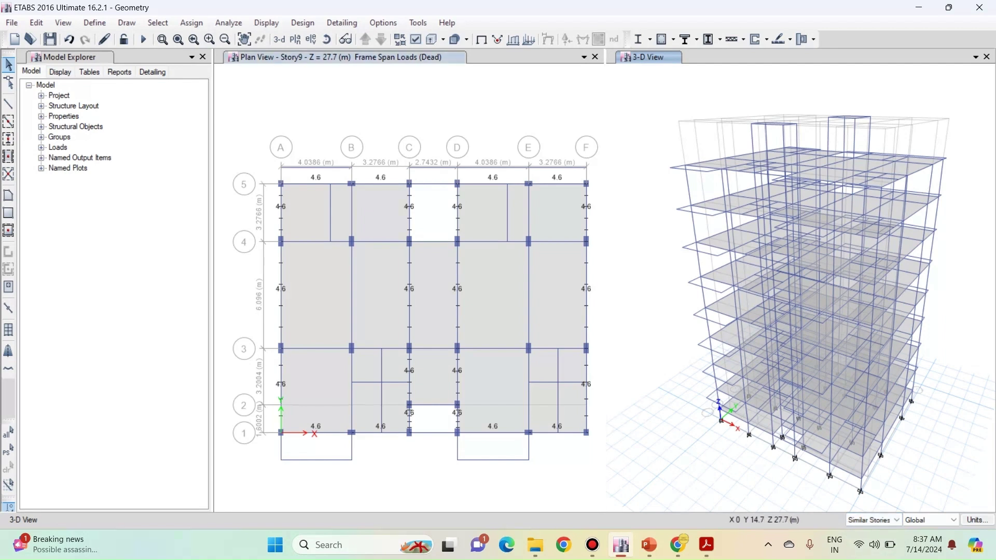
click(337, 183)
click(381, 183)
click(409, 174)
click(437, 167)
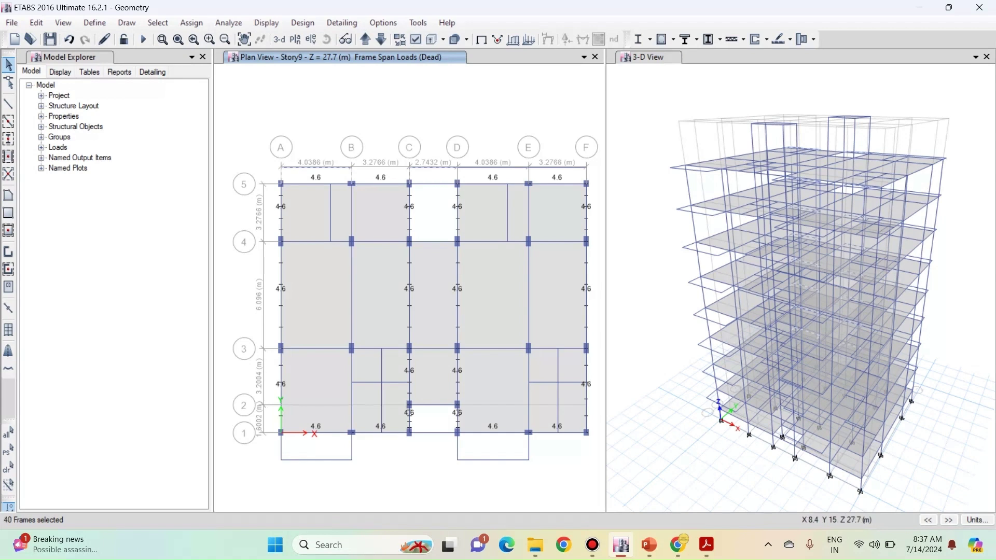
click(457, 175)
click(469, 168)
click(587, 175)
Step: Add the balcony beams projecting beyond grid 1, between grids D–E and A–B, to the selection
click(528, 447)
click(494, 460)
click(457, 447)
click(281, 448)
click(311, 460)
click(352, 449)
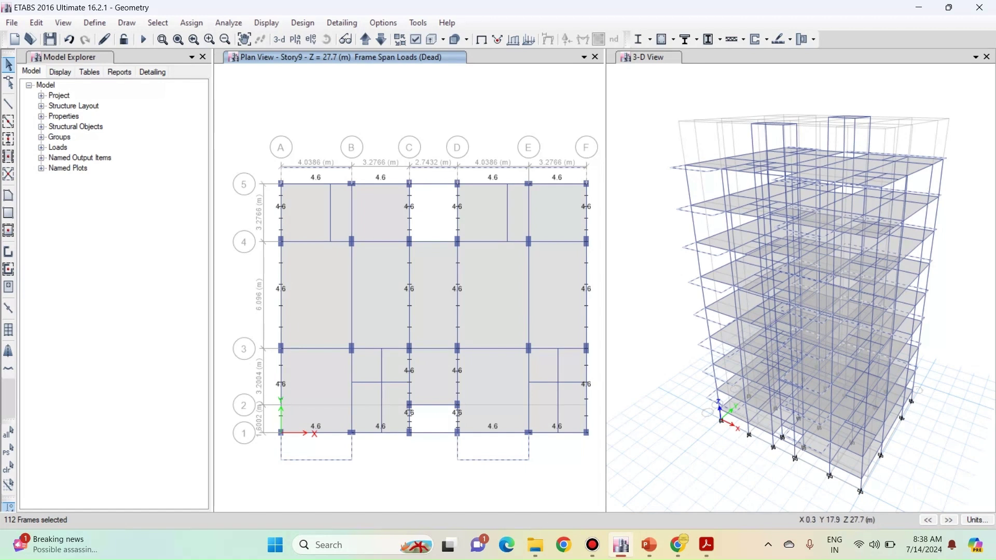
Step: Assign a uniform distributed Dead load of 4.6 kN/m in the Gravity direction to the selected balcony beams, replacing existing loads
click(191, 23)
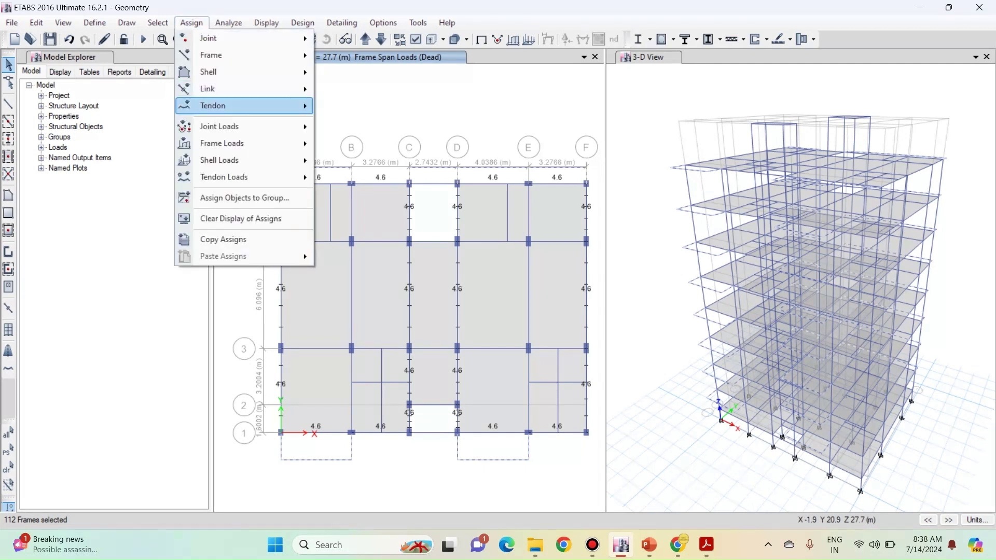
mouse_move(228, 144)
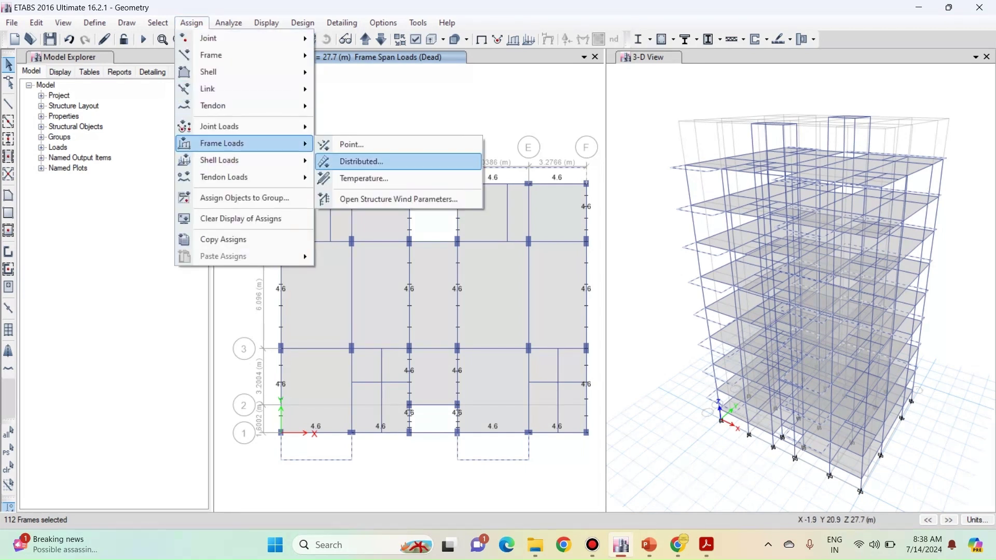
click(361, 162)
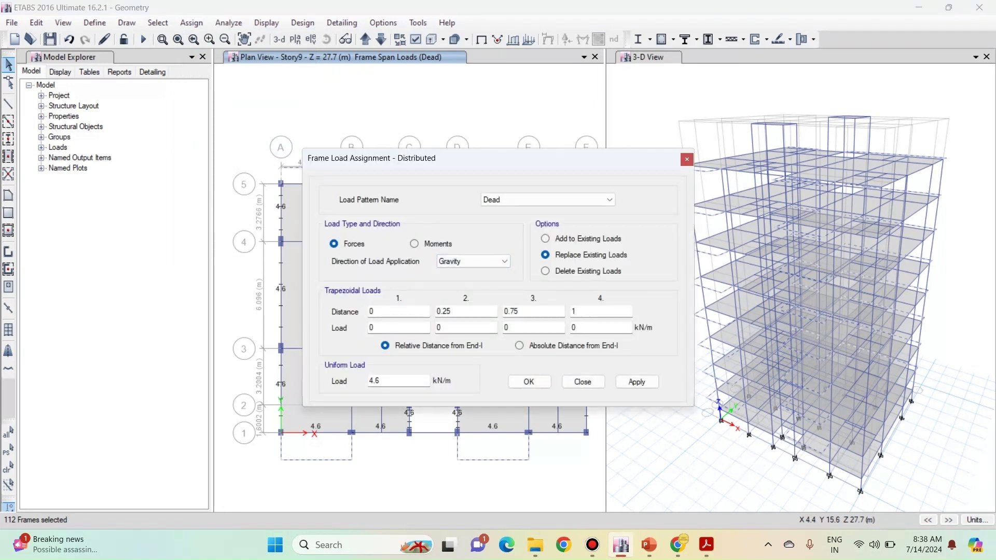
click(636, 381)
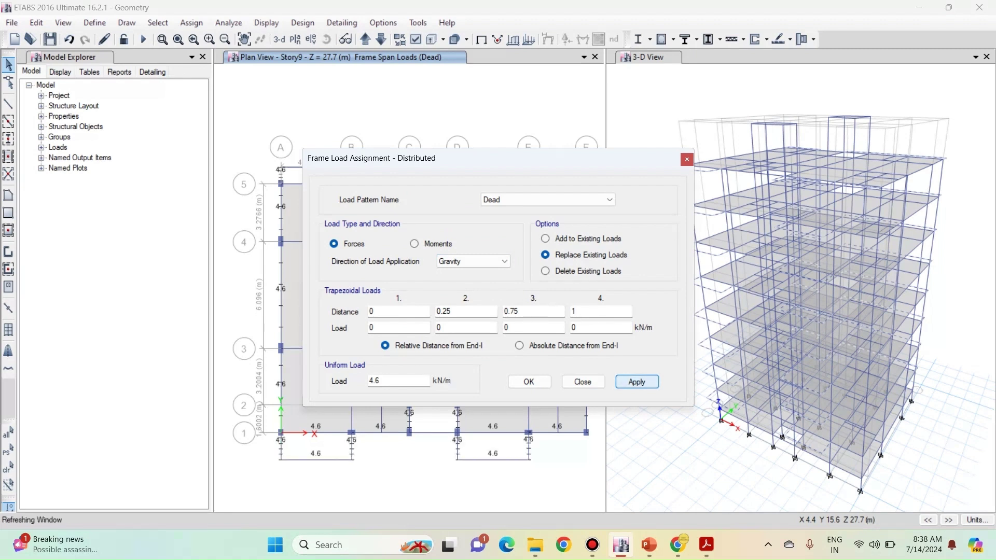
click(518, 383)
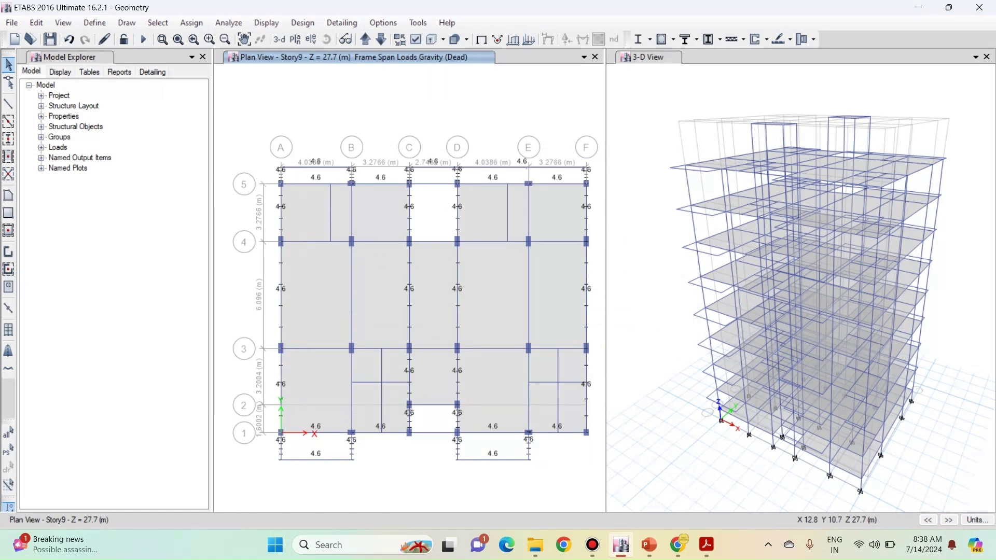
Step: Show the Dead frame span loads with their values in the 3-D view and inspect them up close
click(648, 57)
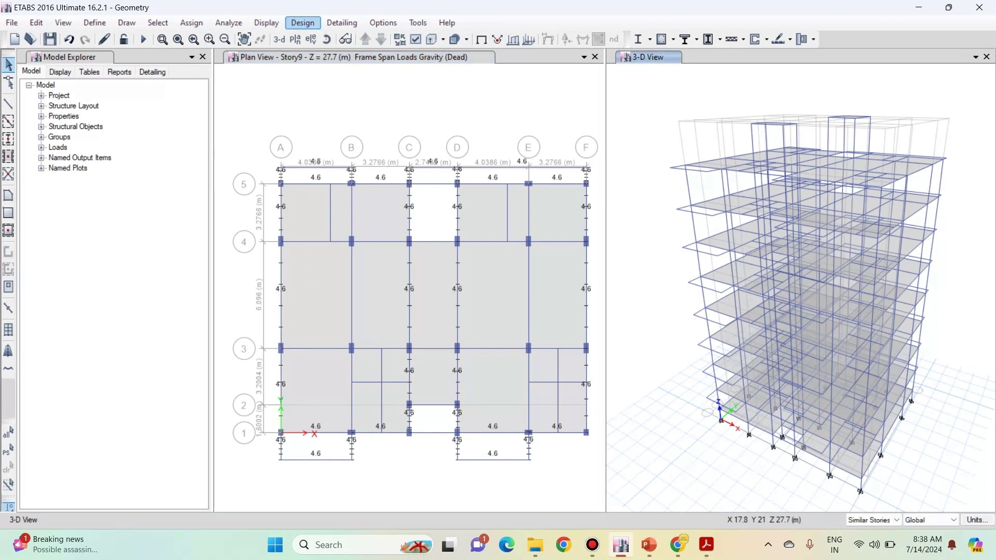
click(266, 23)
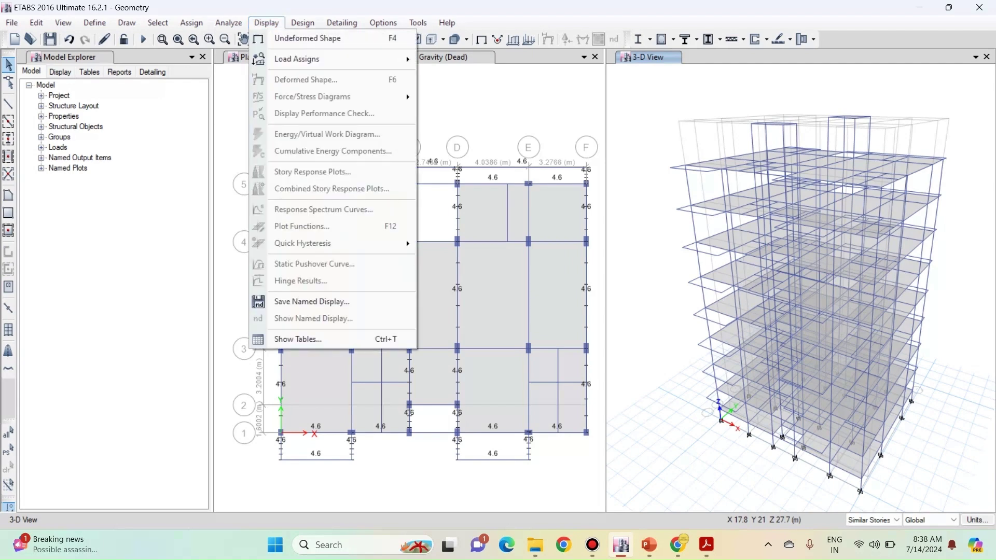
mouse_move(297, 58)
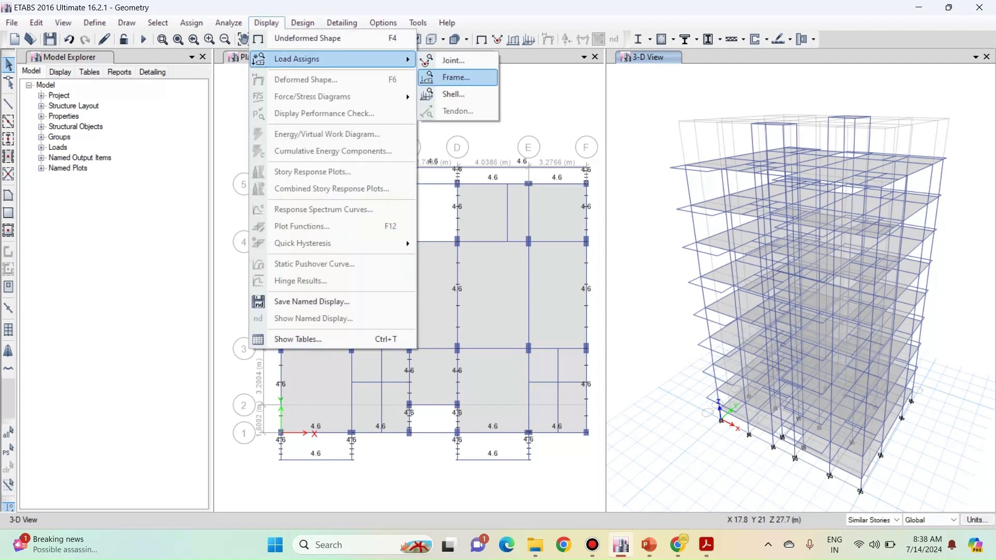
click(456, 78)
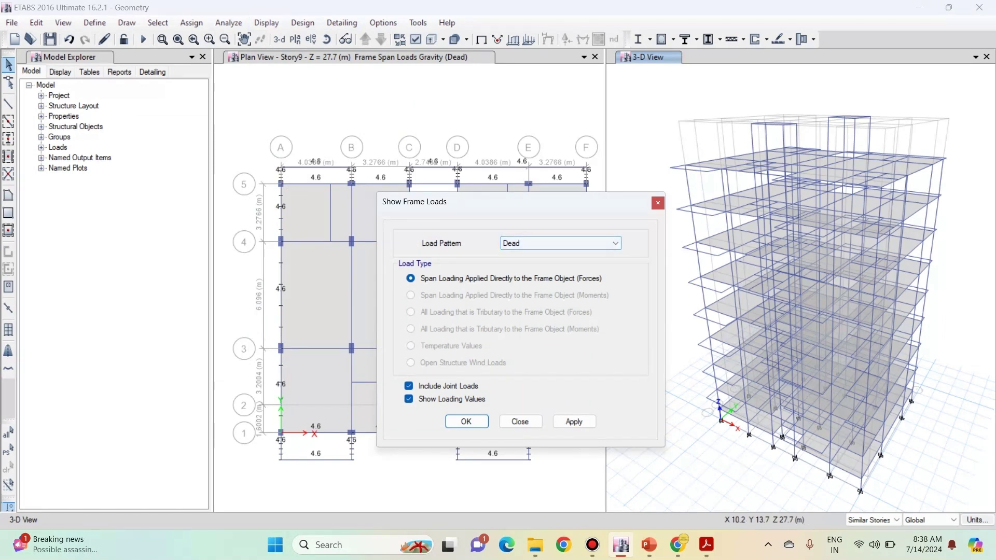
click(573, 421)
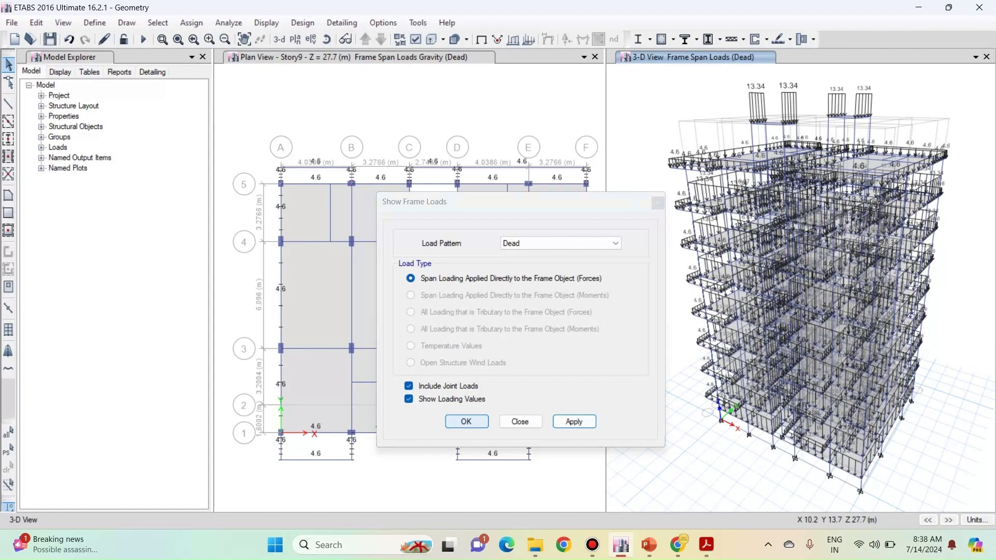
click(466, 422)
scroll(801, 290, up, 5)
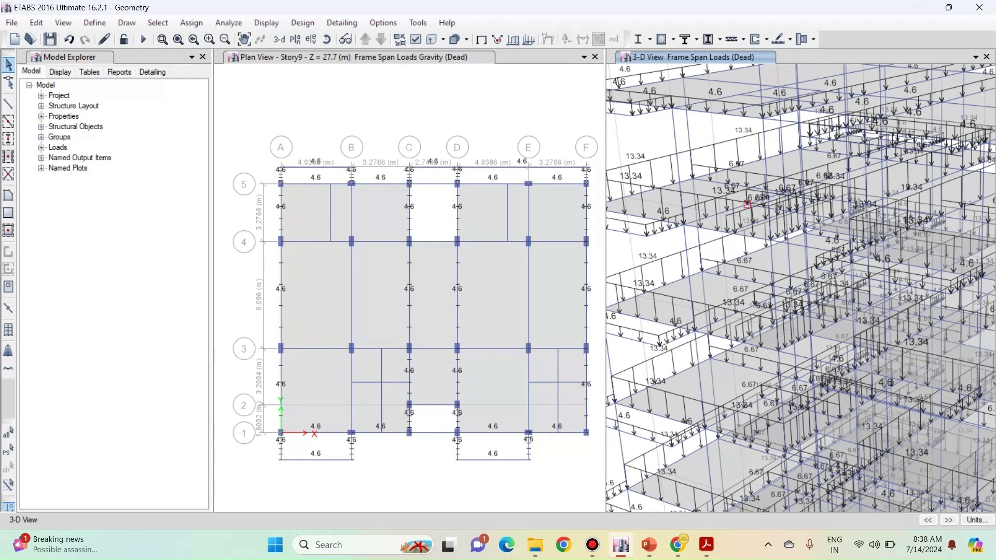
scroll(749, 201, up, 5)
scroll(754, 205, down, 8)
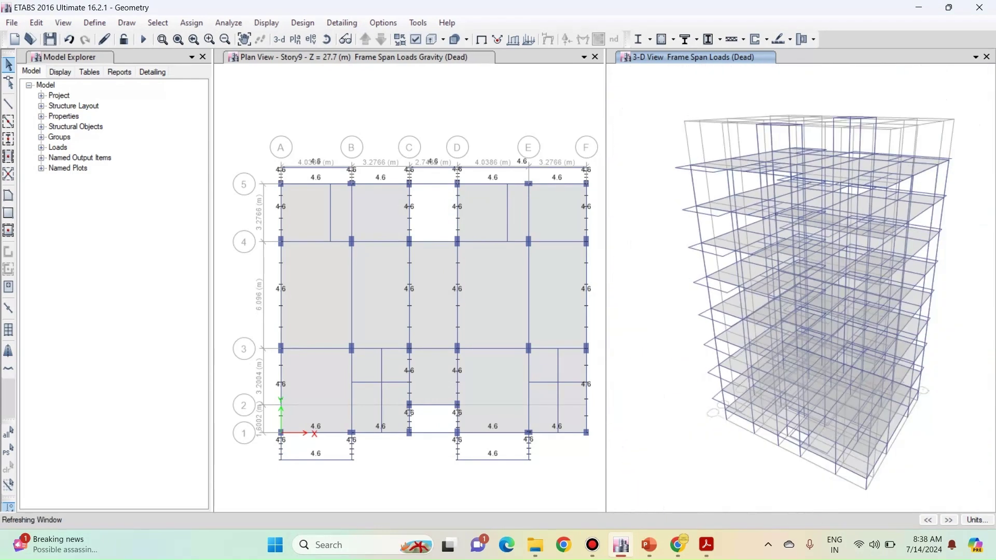